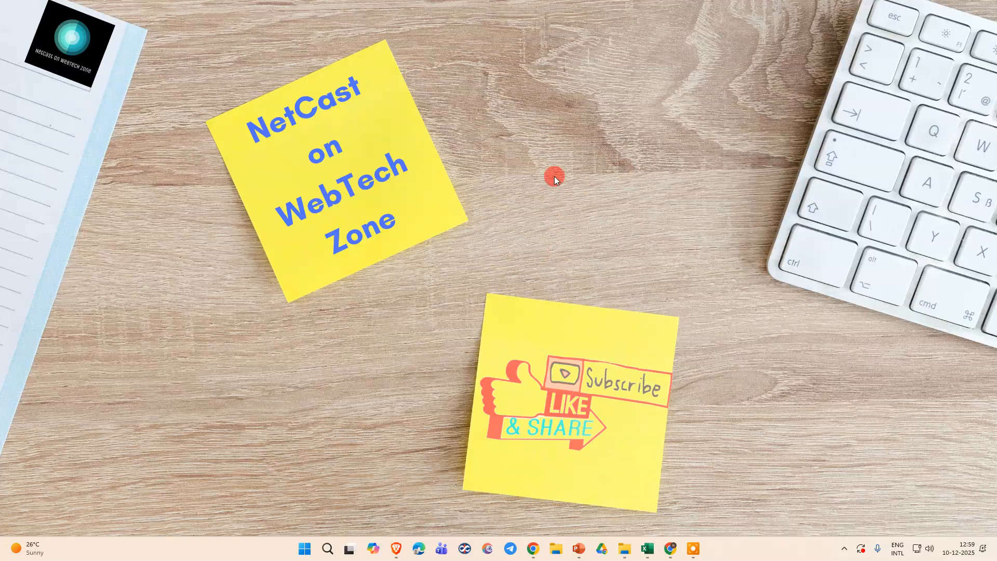
# - Switch to Canva in the browser and create a custom-size design 35 mm wide and 45 mm high
pyautogui.click(670, 548)
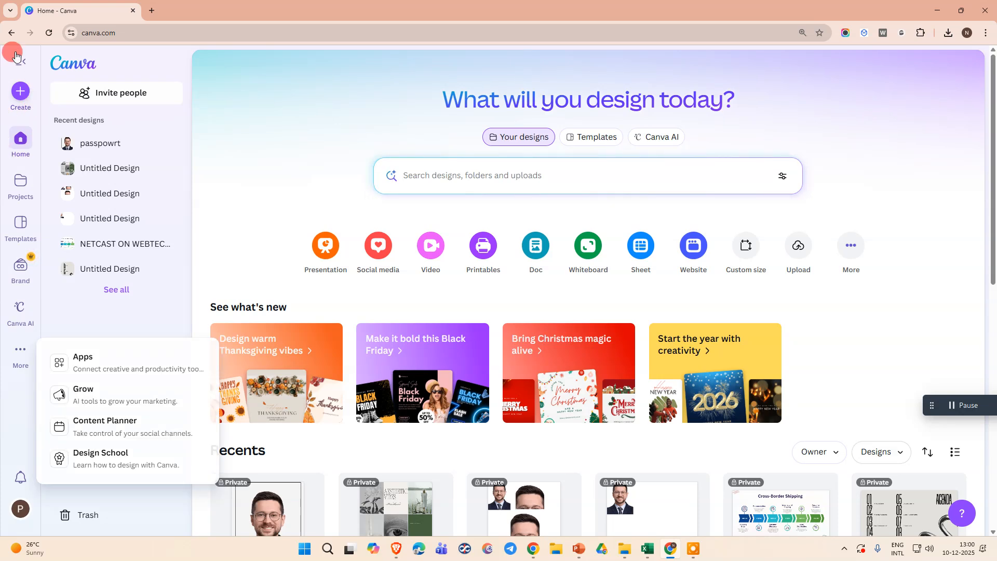
pyautogui.click(20, 92)
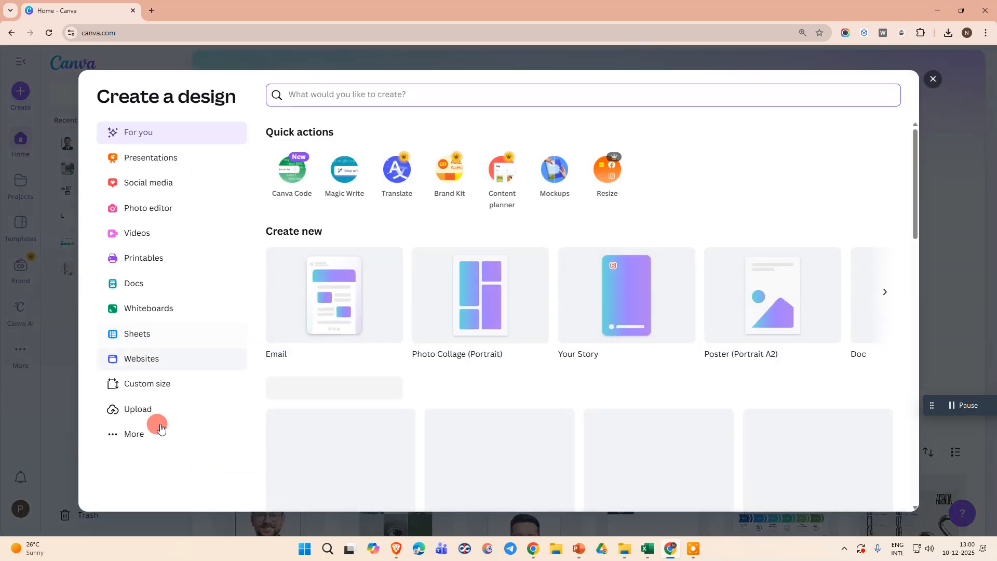
pyautogui.click(150, 389)
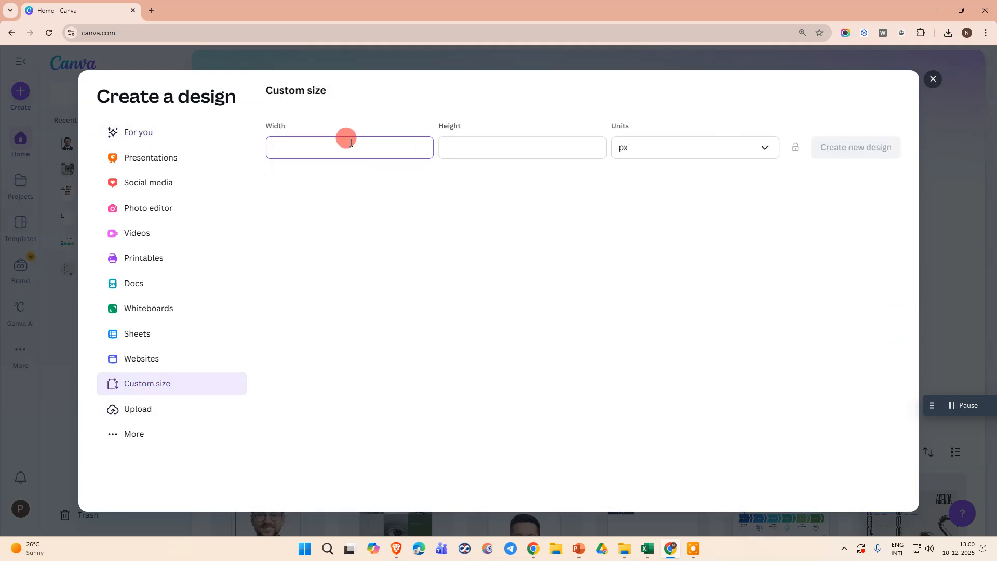
pyautogui.click(703, 149)
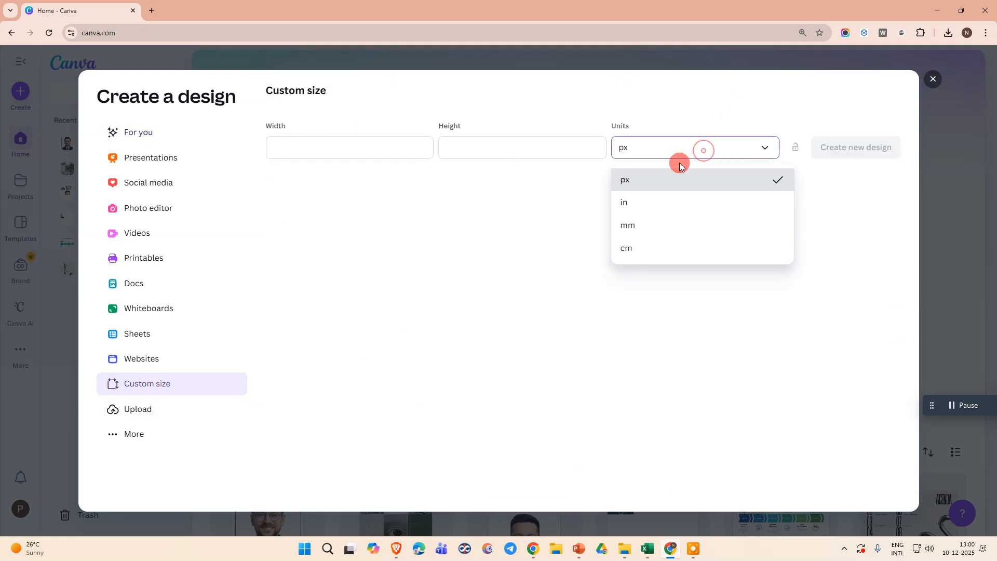
pyautogui.click(640, 229)
pyautogui.click(288, 143)
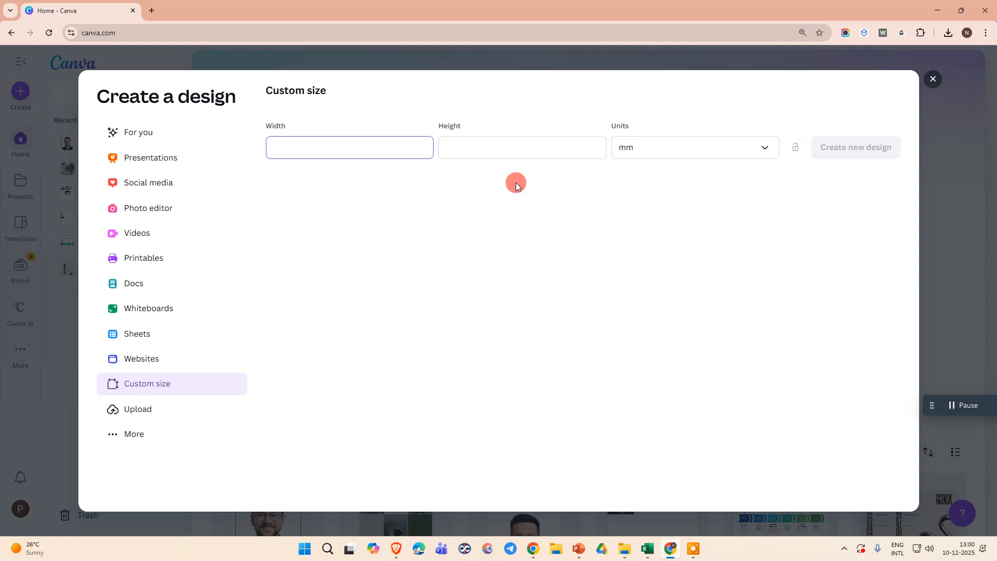
pyautogui.press('Tab')
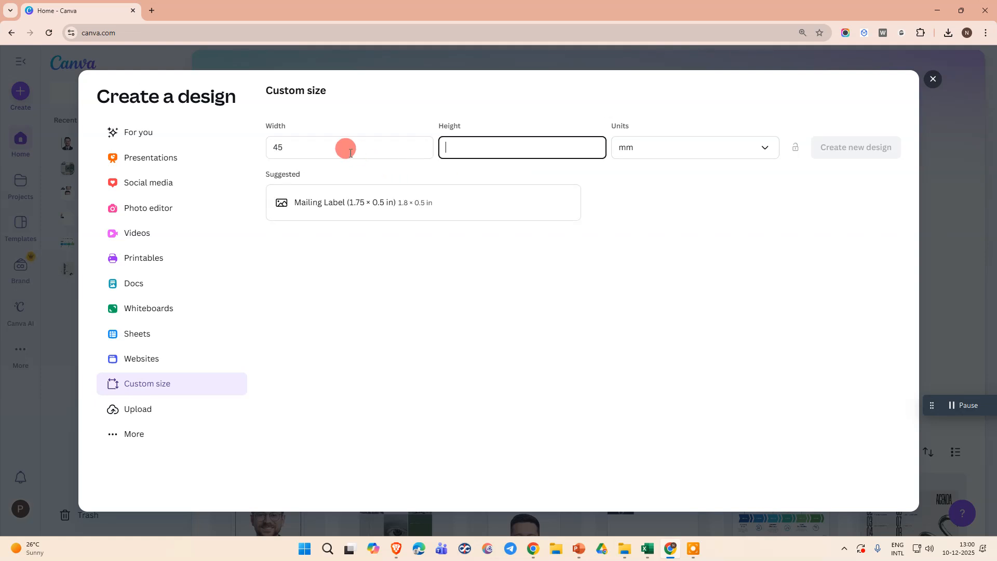
pyautogui.doubleClick(326, 152)
pyautogui.press('Tab')
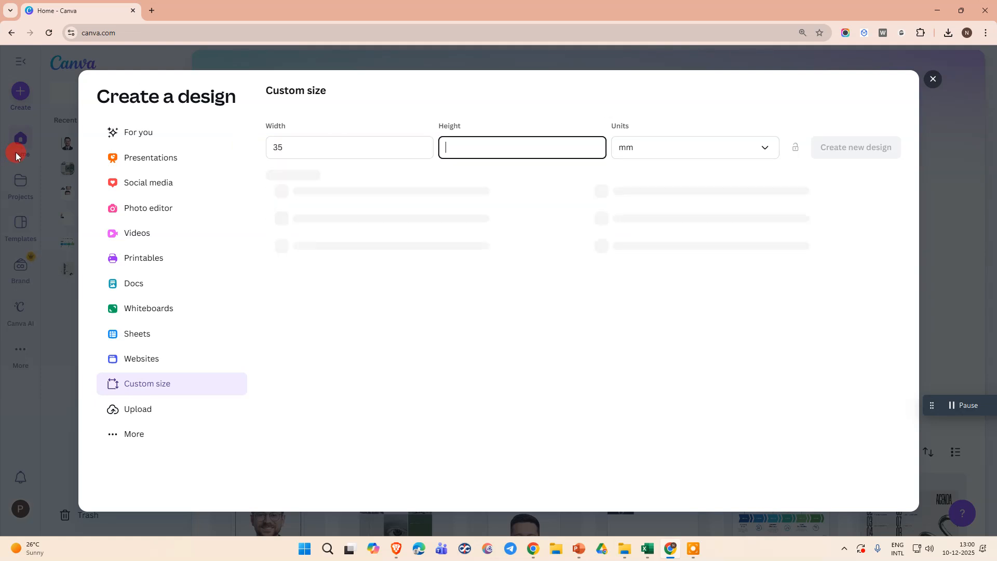
pyautogui.write('45')
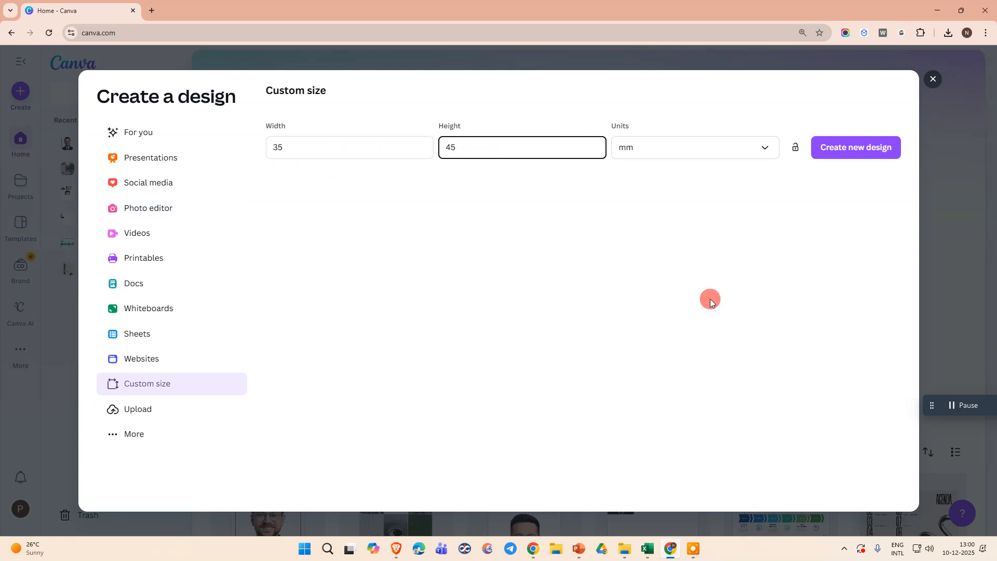
pyautogui.click(852, 154)
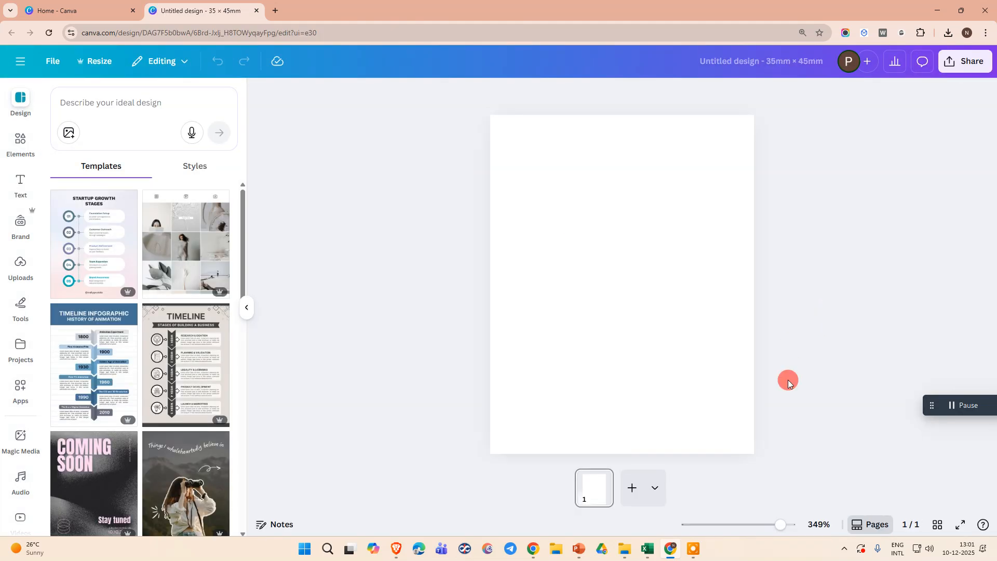
pyautogui.click(599, 220)
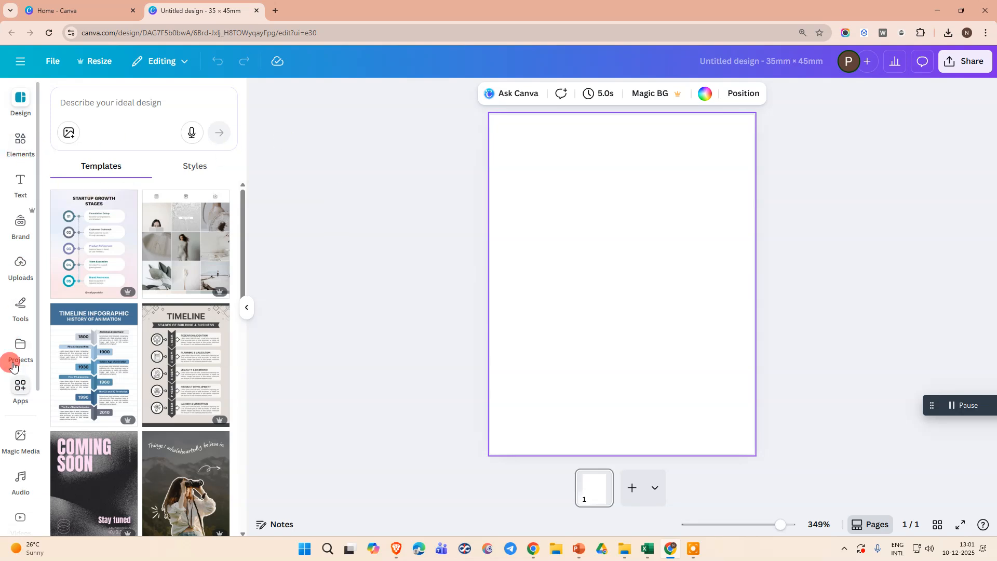
pyautogui.click(20, 266)
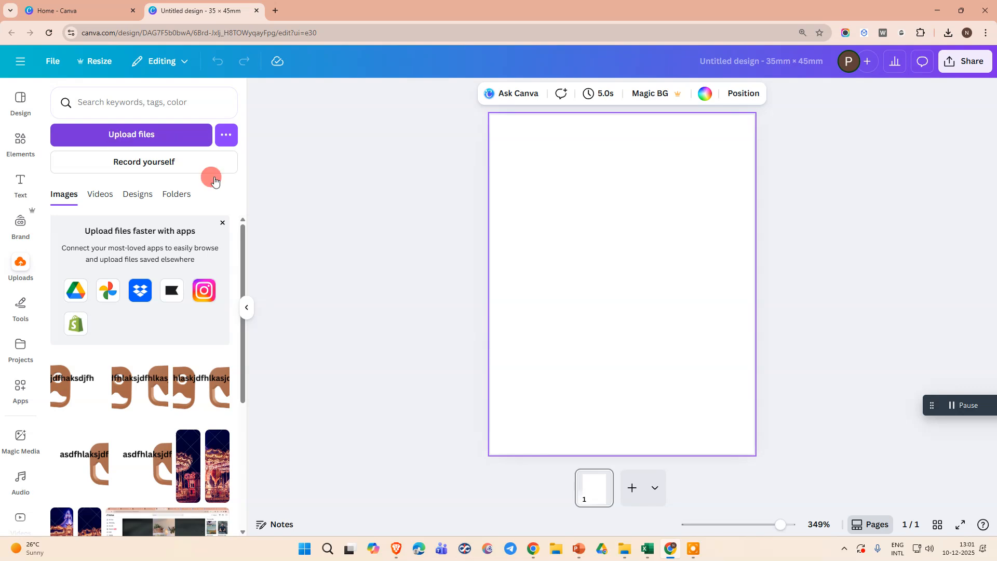
pyautogui.click(75, 395)
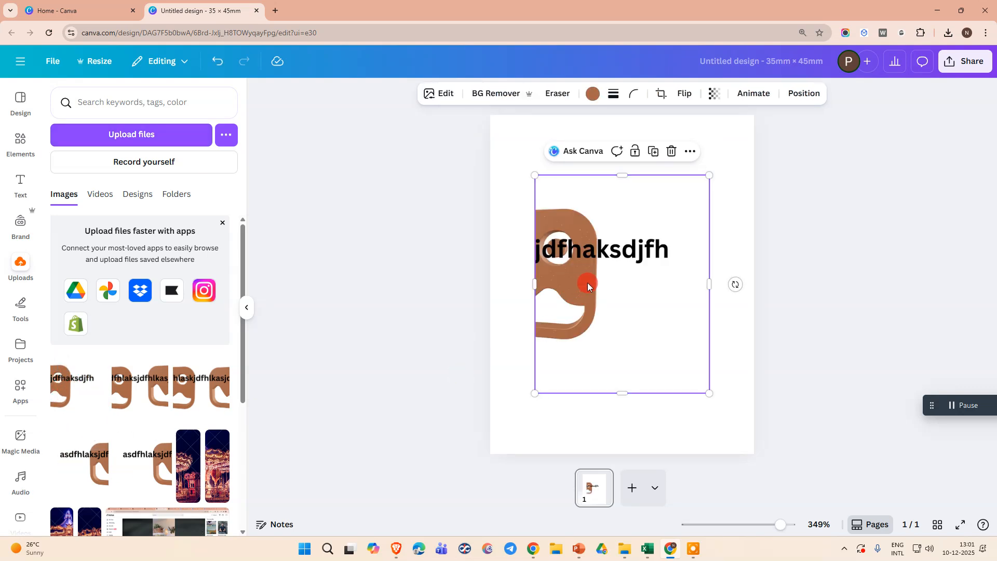
pyautogui.press('Delete')
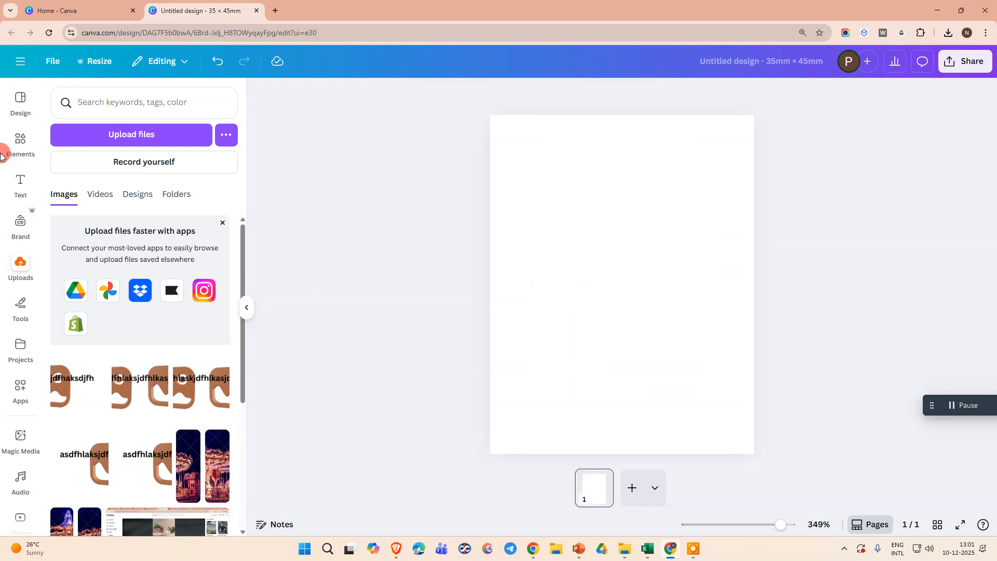
# - Add the recently used portrait of the man in glasses to the page, scale it down and move it lower
pyautogui.click(20, 145)
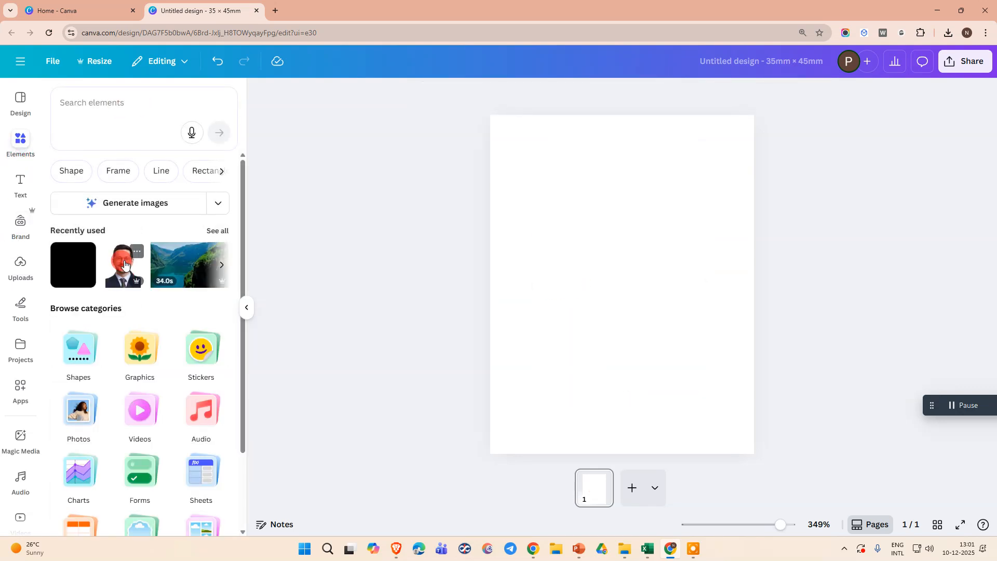
pyautogui.click(119, 271)
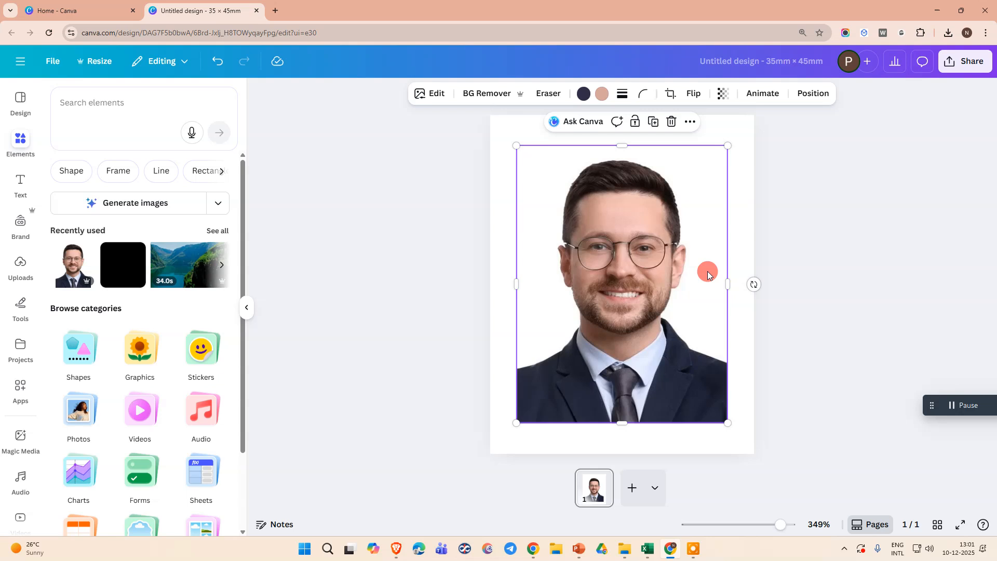
pyautogui.moveTo(712, 407); pyautogui.dragTo(601, 237)
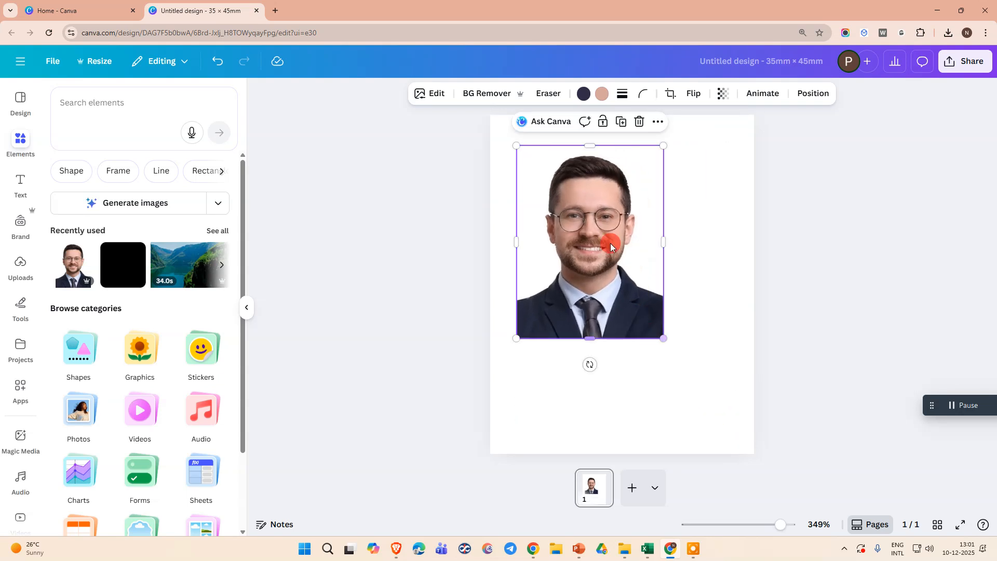
# - Set the page background to the solid color #F5F5F5
pyautogui.click(535, 134)
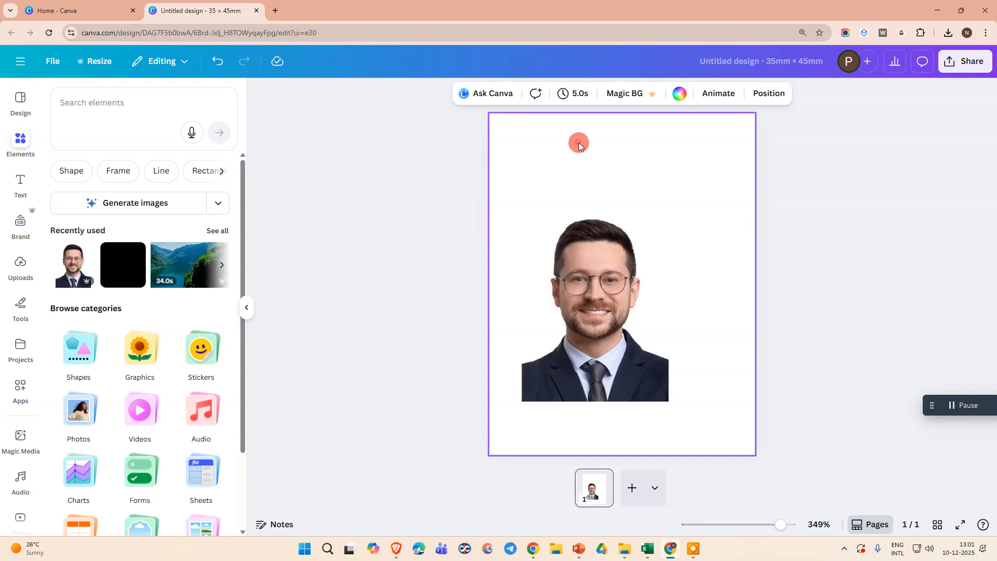
pyautogui.click(674, 95)
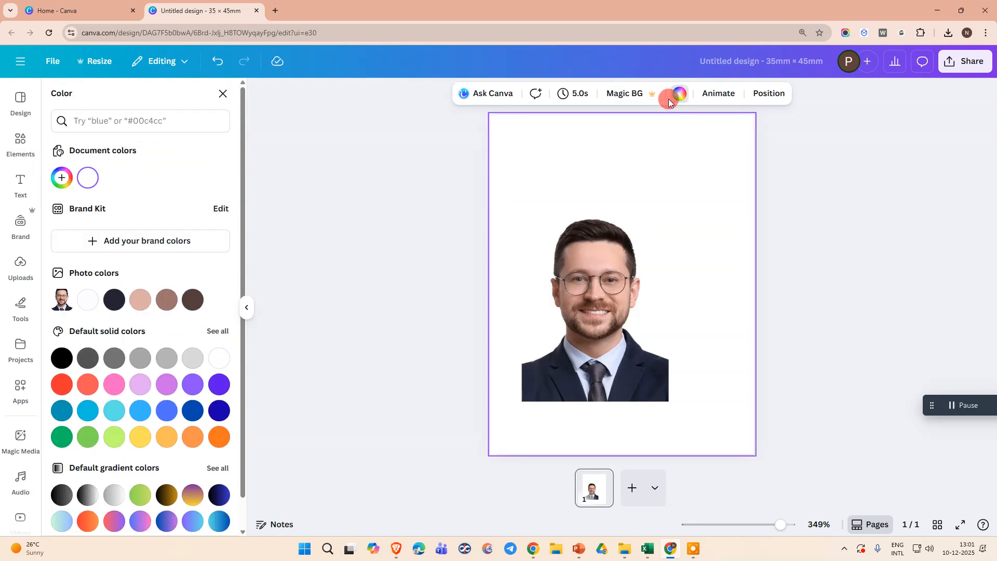
pyautogui.click(62, 177)
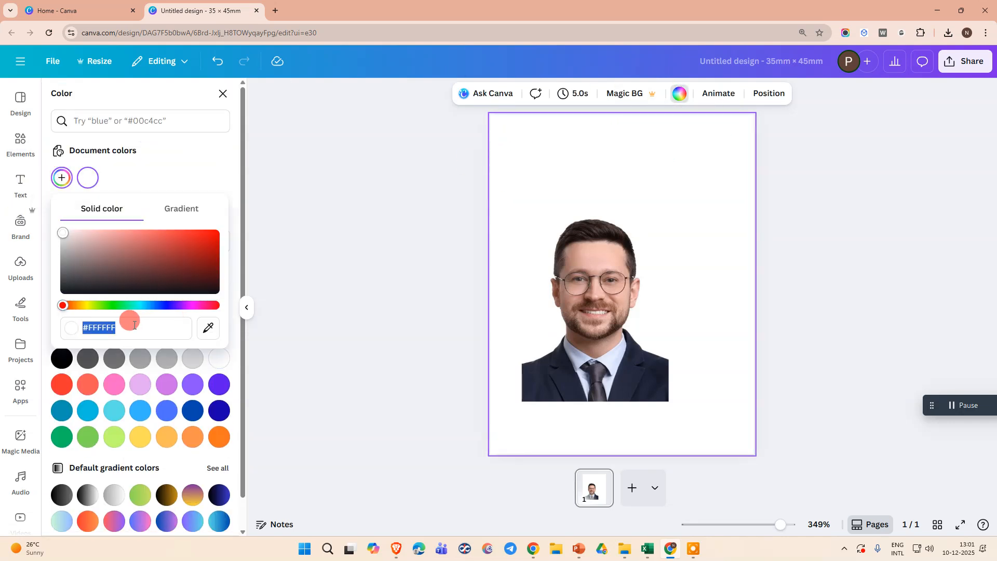
pyautogui.click(133, 326)
pyautogui.tripleClick(142, 327)
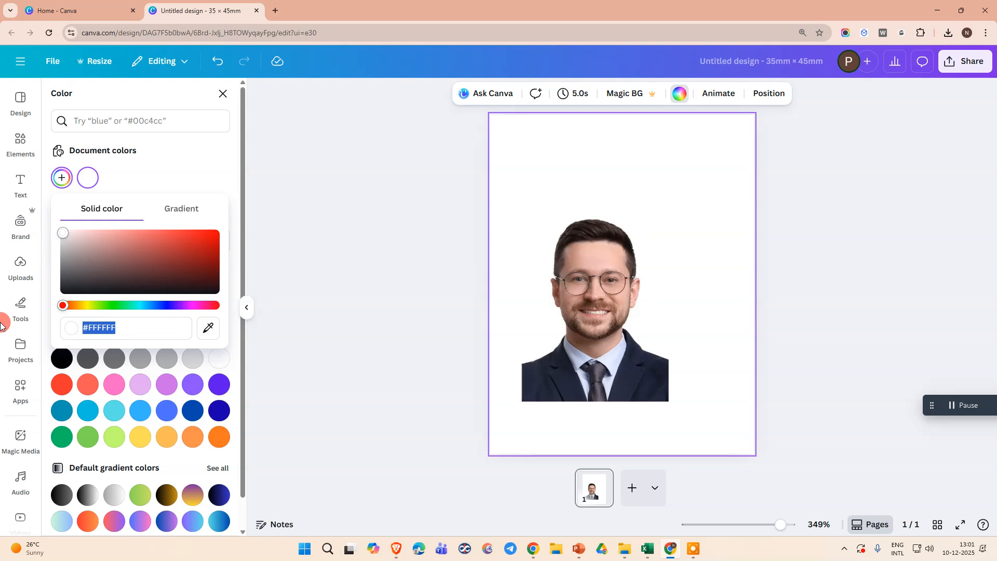
pyautogui.write('#F5F5F5')
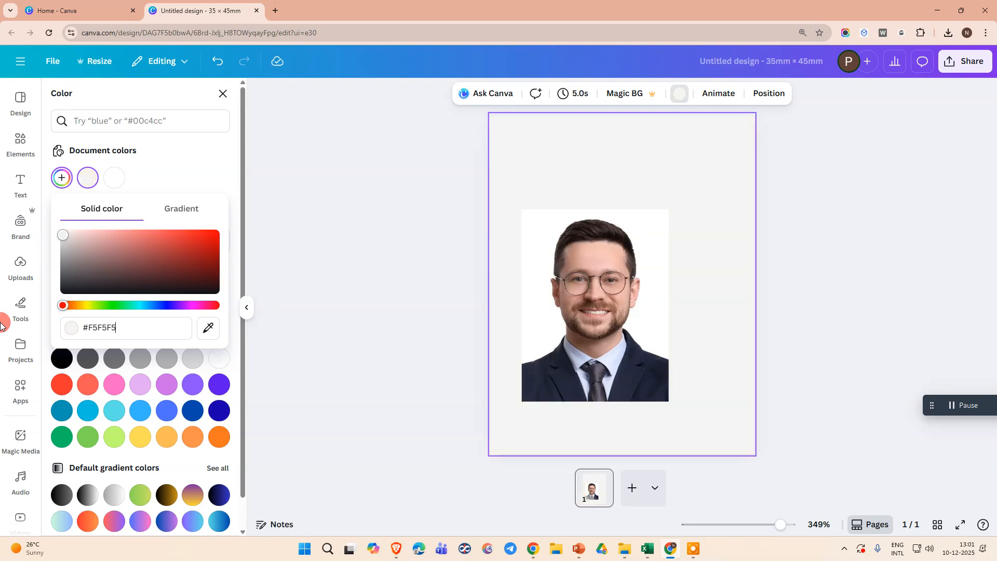
pyautogui.click(1, 325)
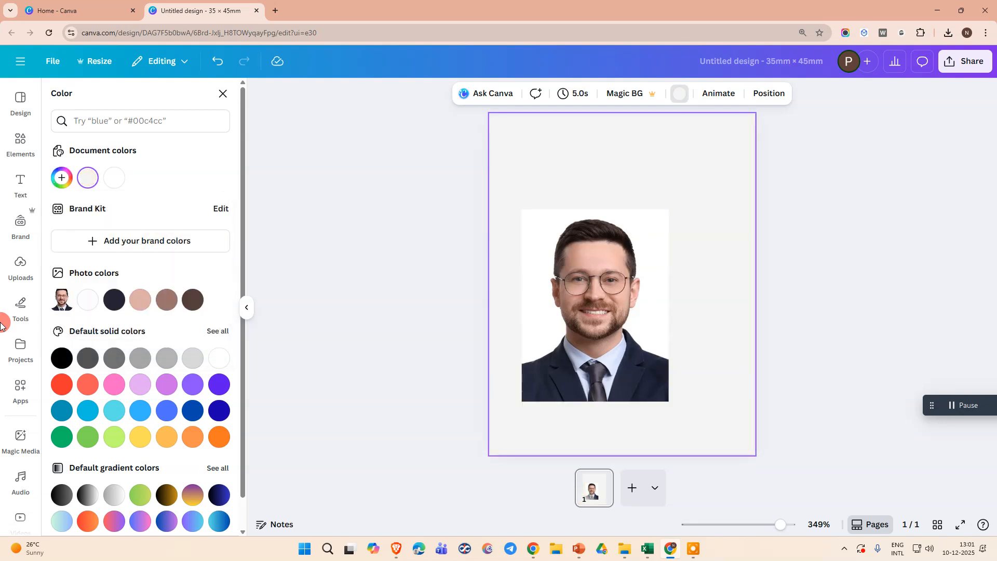
pyautogui.click(683, 158)
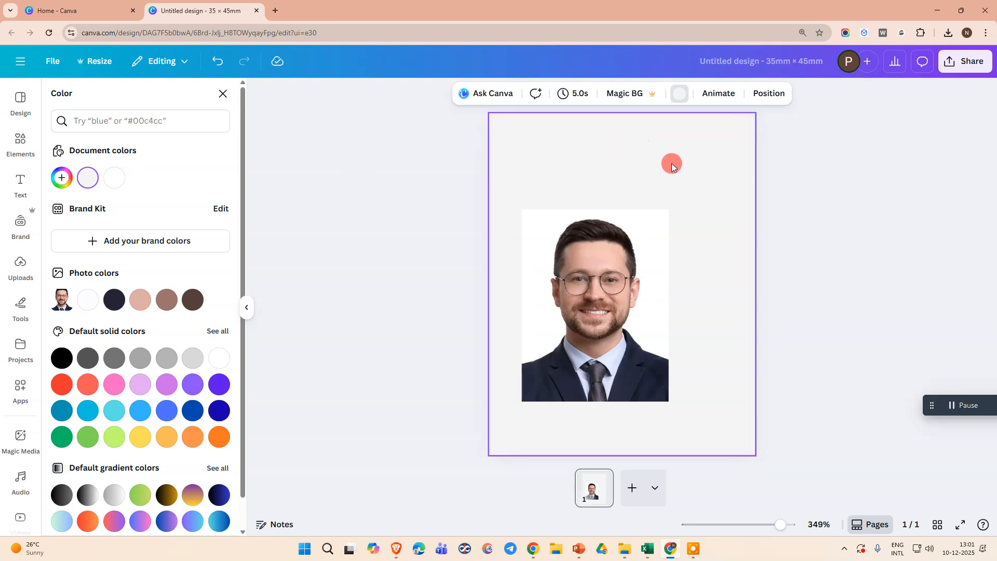
# - Remove the portrait photo's background and move the photo to near the middle of the page
pyautogui.click(648, 314)
pyautogui.moveTo(610, 292); pyautogui.dragTo(631, 269)
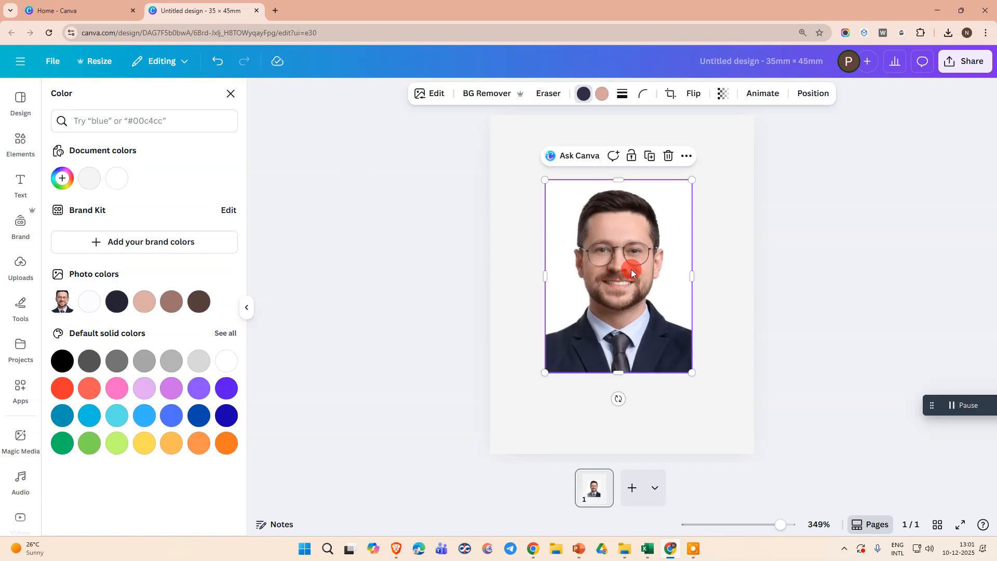
pyautogui.click(479, 101)
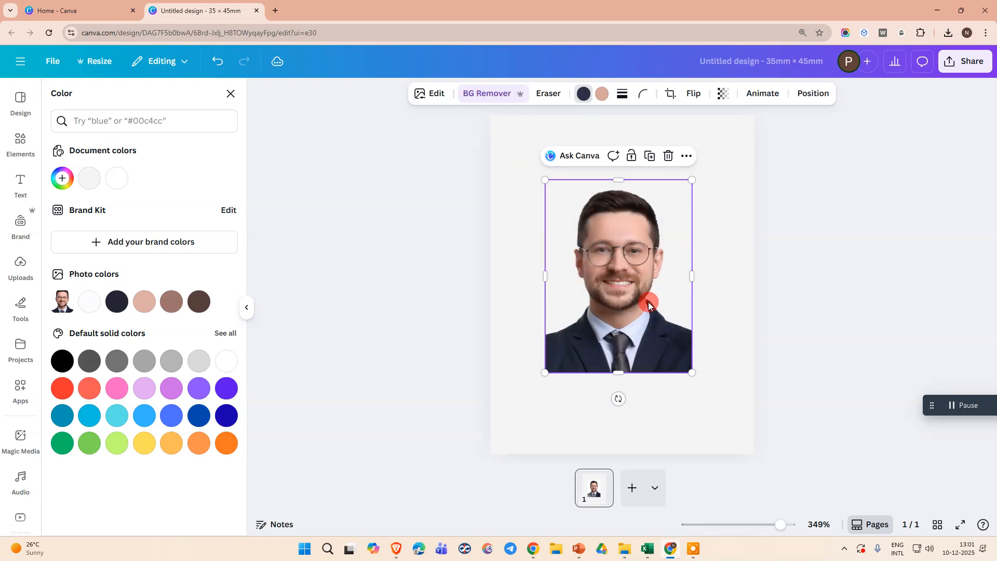
pyautogui.moveTo(616, 304)
pyautogui.mouseDown()
pyautogui.moveTo(600, 282)
pyautogui.moveTo(625, 265)
pyautogui.mouseUp()
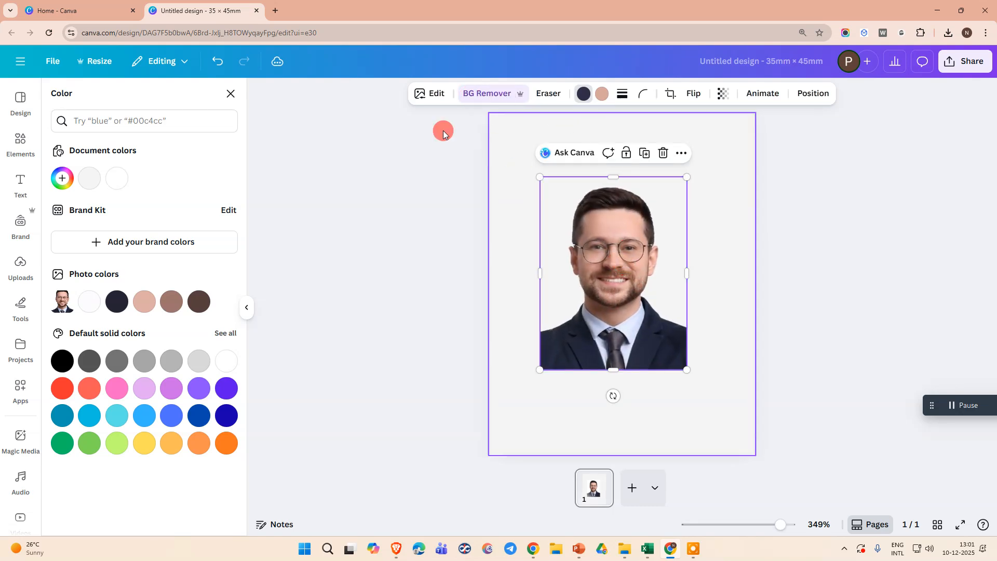
# - Turn on the display of margins and print bleed for the design
pyautogui.click(54, 66)
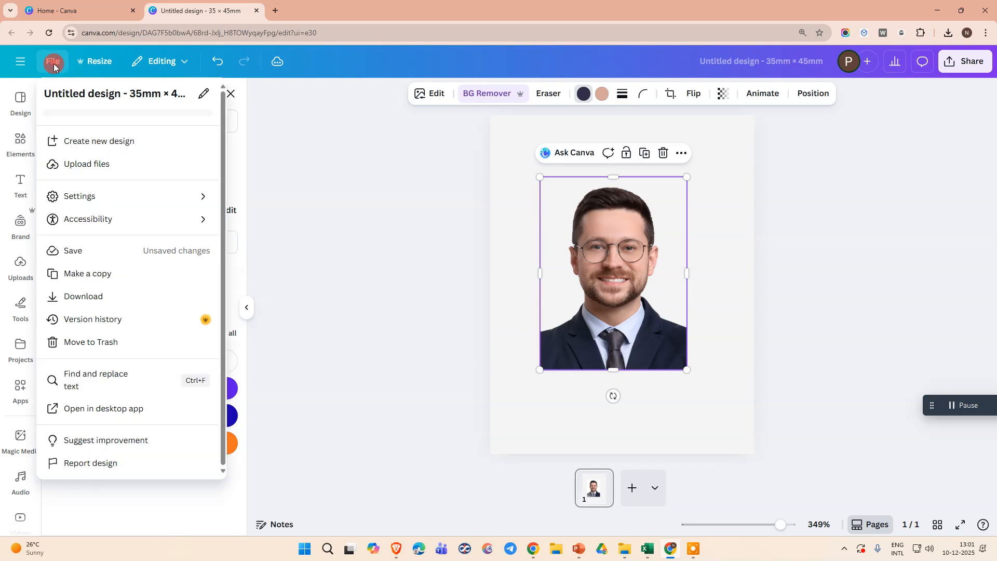
pyautogui.click(94, 205)
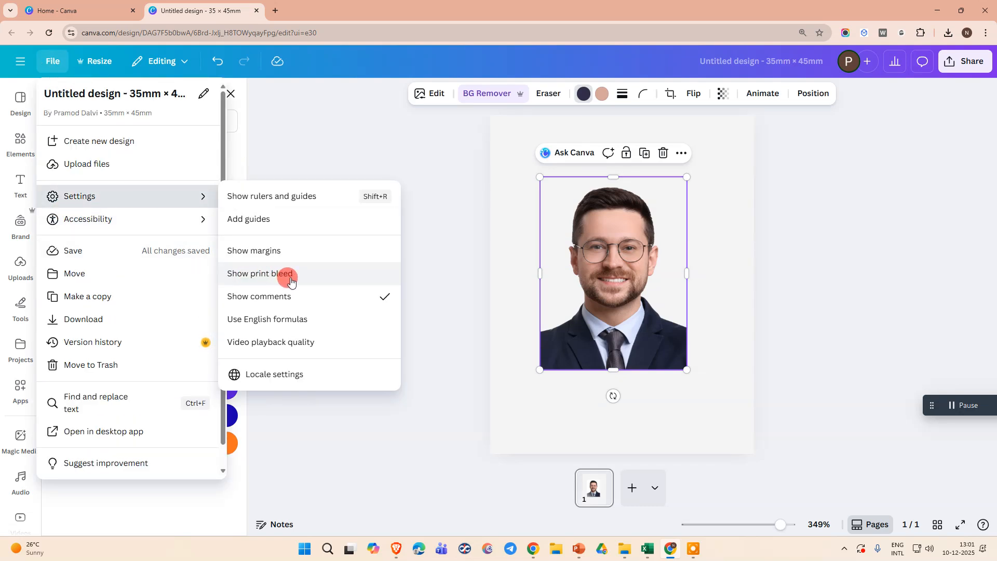
pyautogui.click(271, 255)
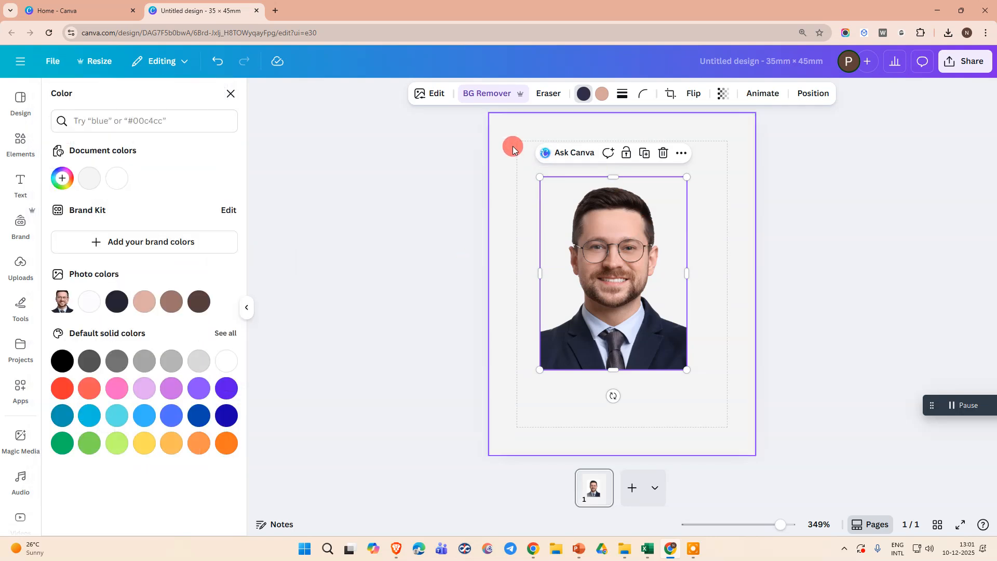
pyautogui.click(52, 61)
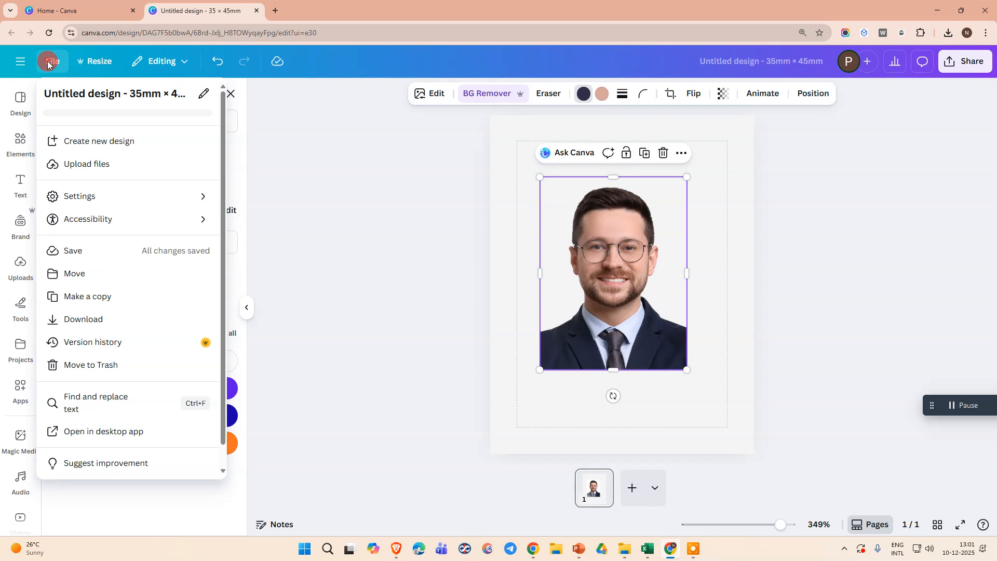
pyautogui.click(83, 196)
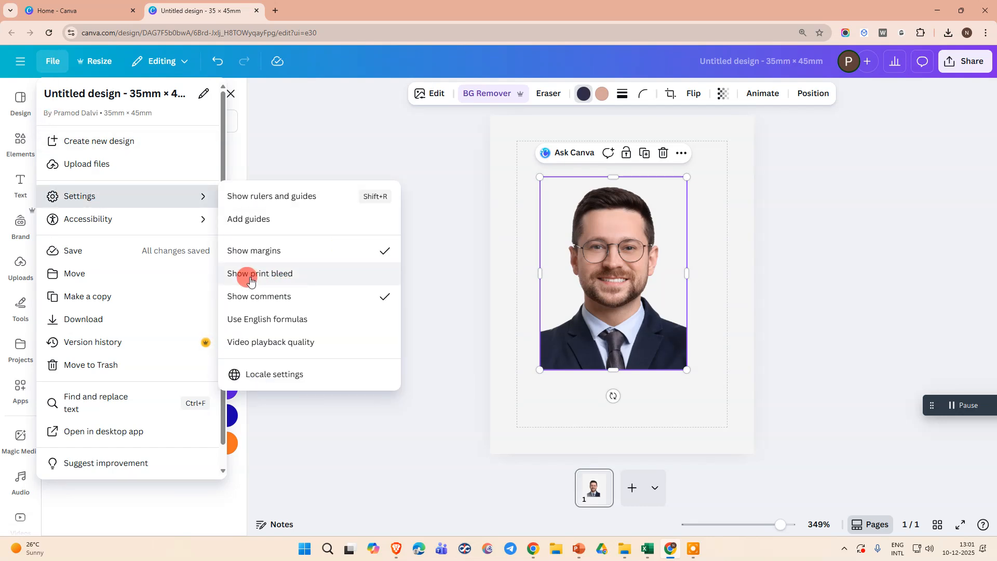
pyautogui.click(285, 273)
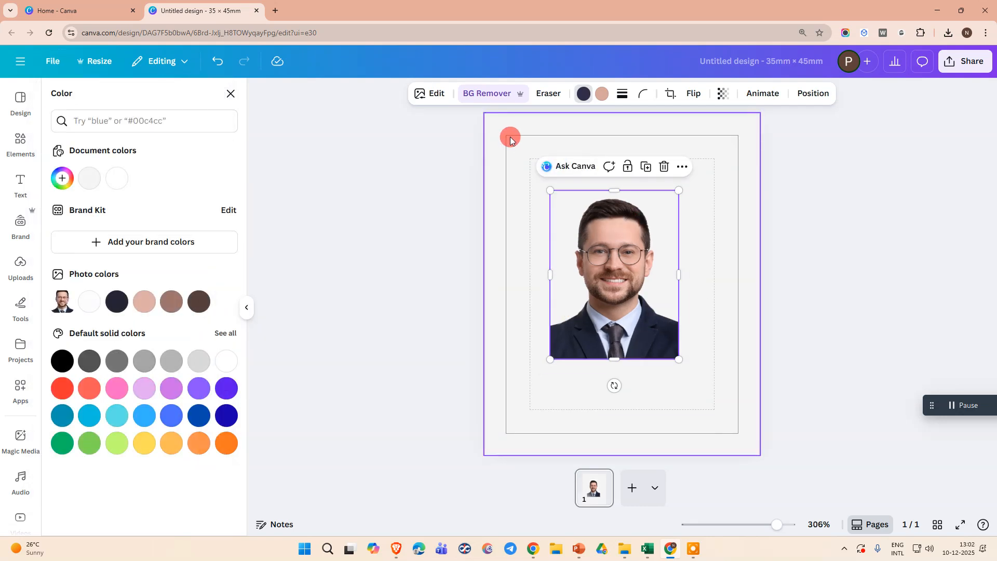
pyautogui.click(530, 186)
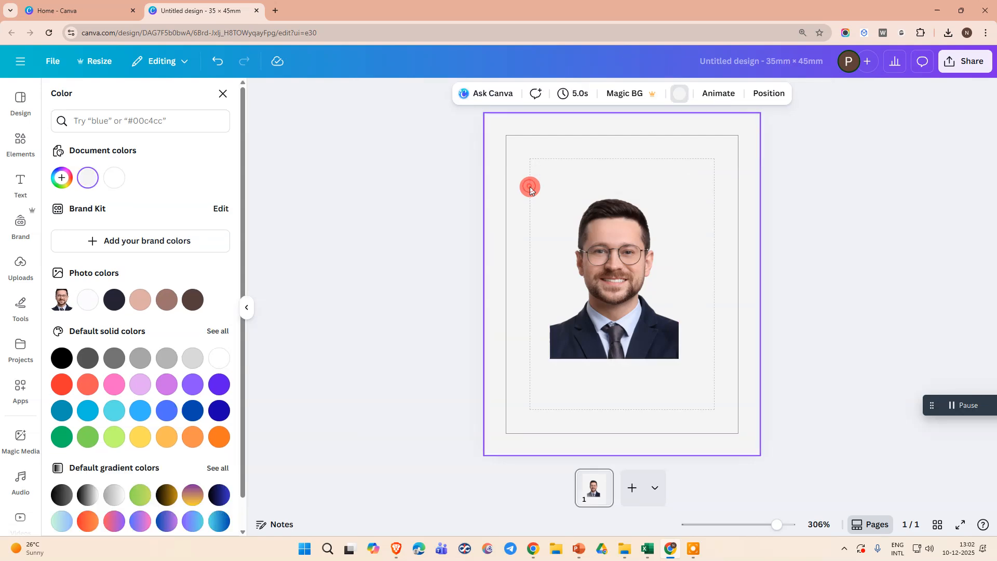
# - Search the elements for "shape", show all matching shapes, and add the rounded square to the page
pyautogui.click(598, 258)
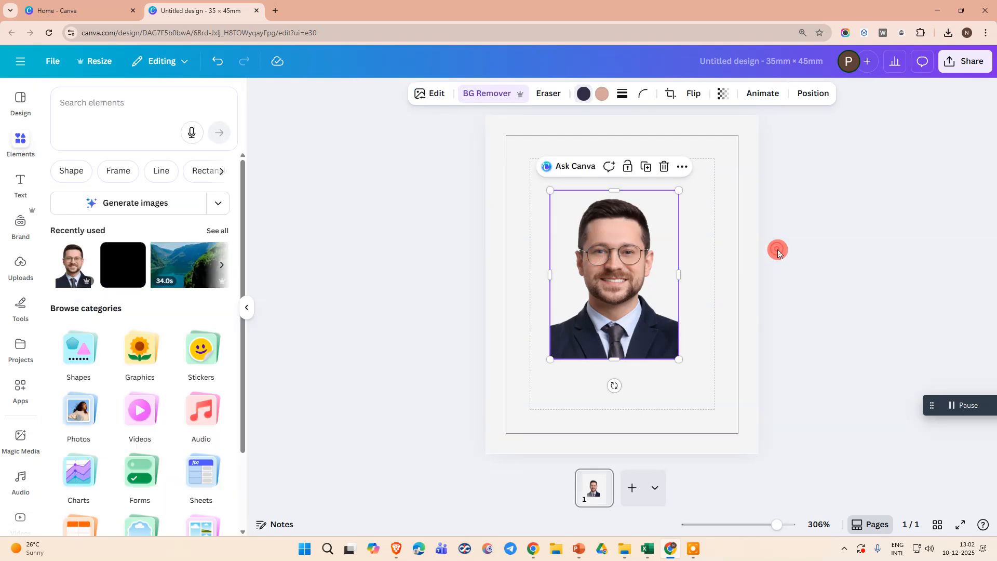
pyautogui.click(20, 142)
pyautogui.click(123, 105)
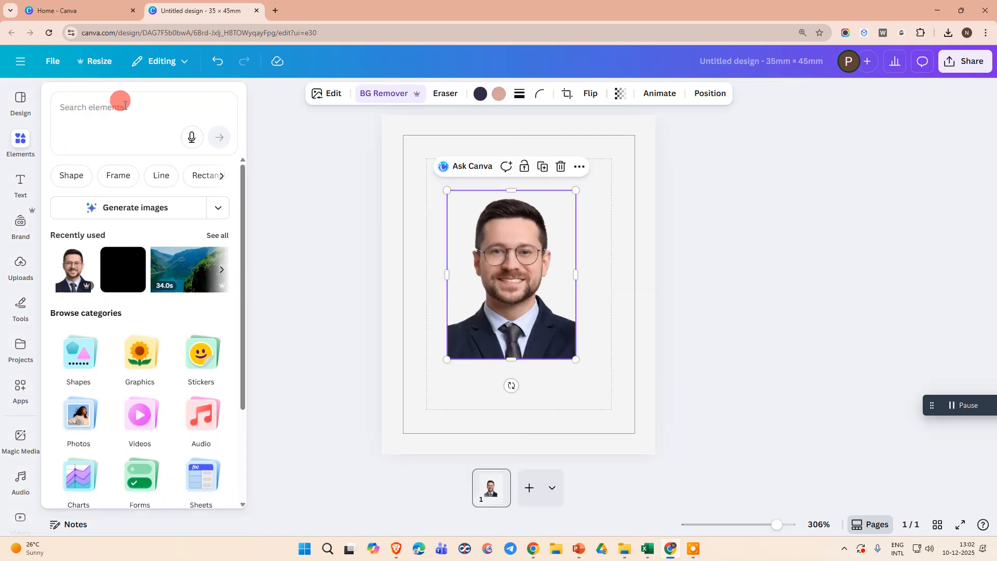
pyautogui.write('sh')
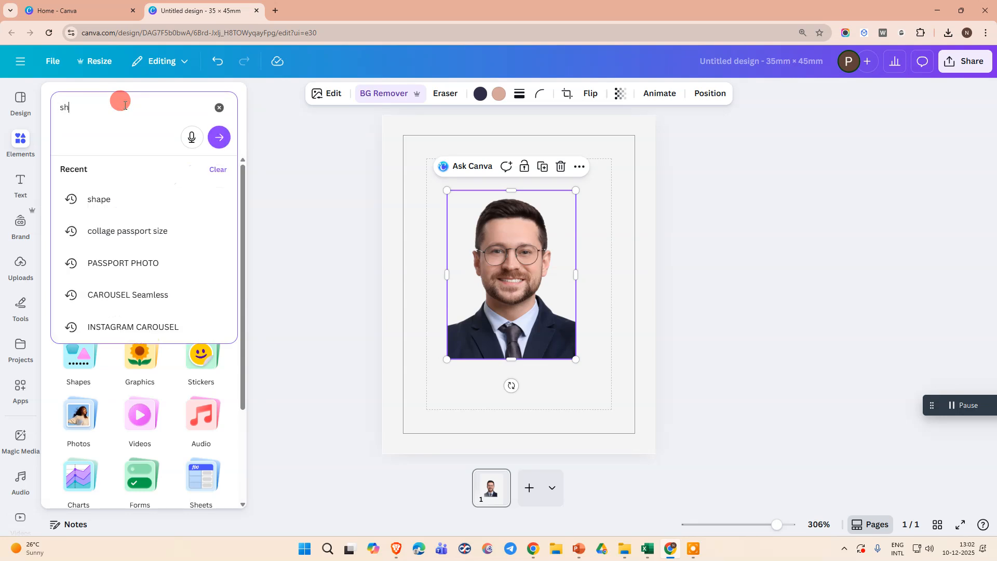
pyautogui.write('ape')
pyautogui.press('Return')
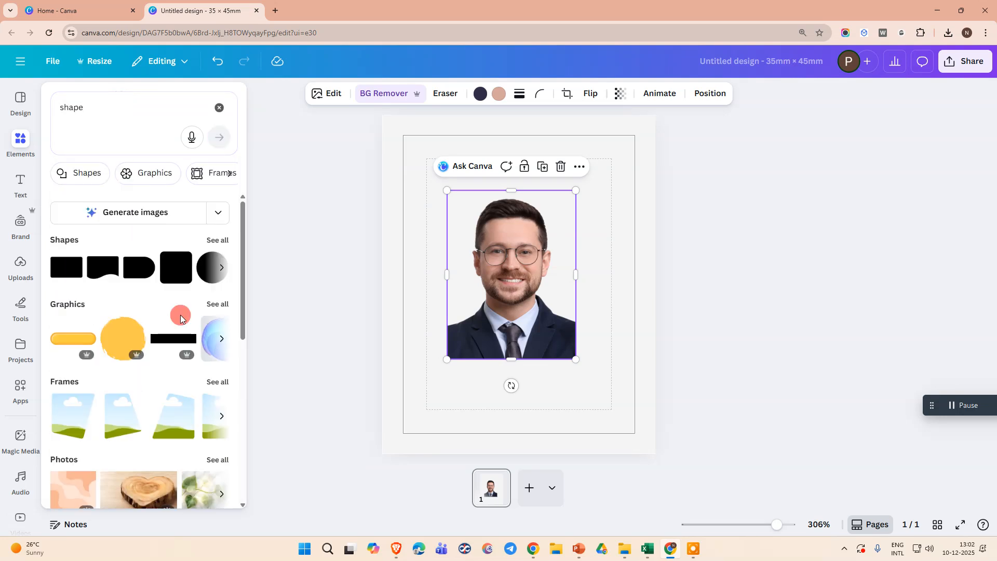
pyautogui.click(214, 239)
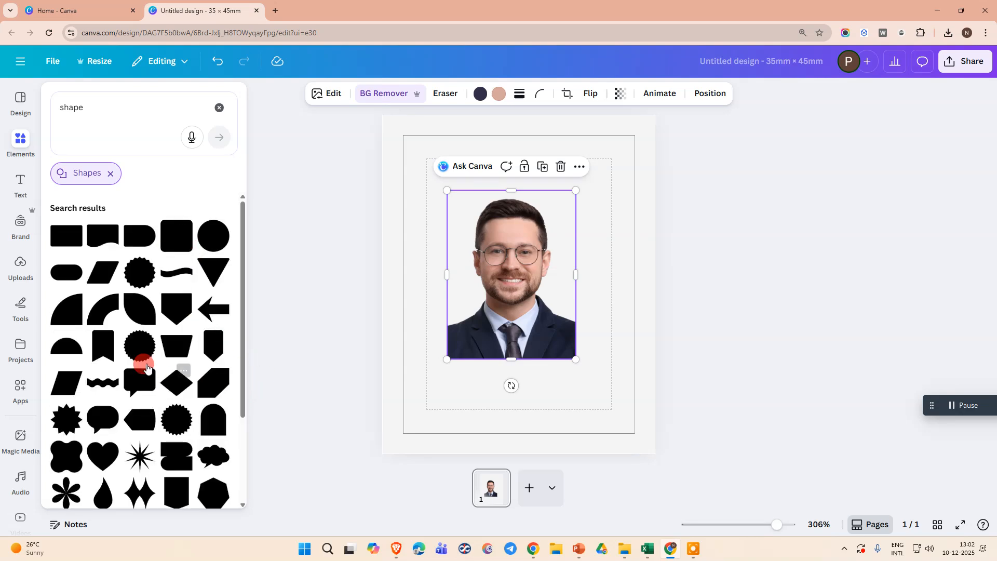
pyautogui.scroll(-2, 148, 340)
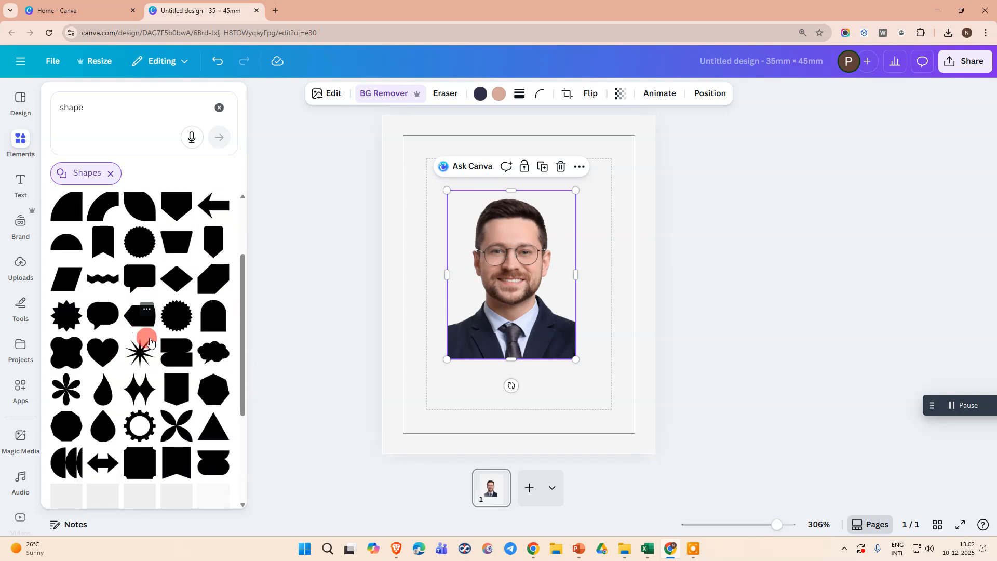
pyautogui.scroll(2, 138, 349)
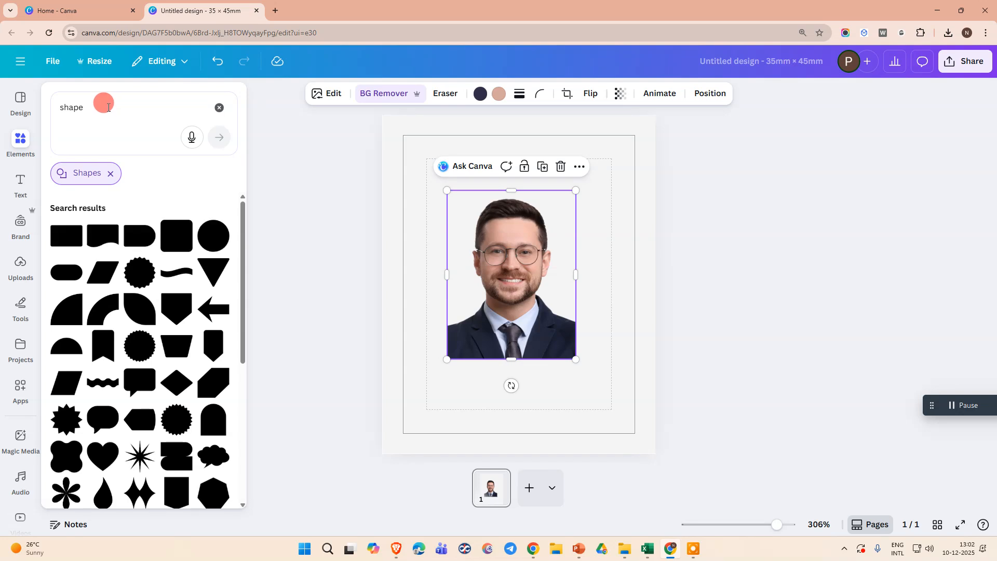
pyautogui.click(179, 241)
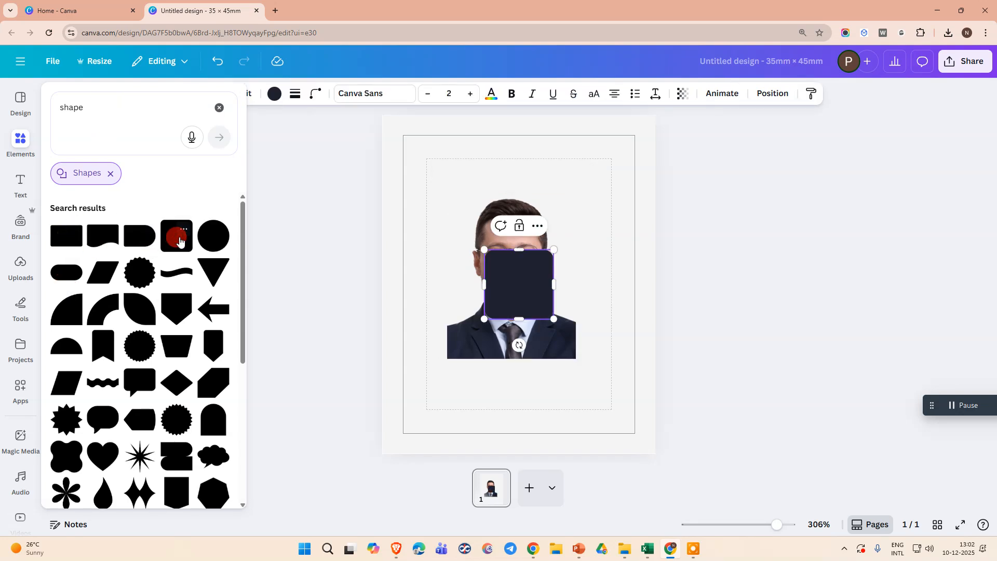
# - Set the square's corner rounding to 0
pyautogui.click(309, 95)
pyautogui.moveTo(264, 144); pyautogui.dragTo(250, 143)
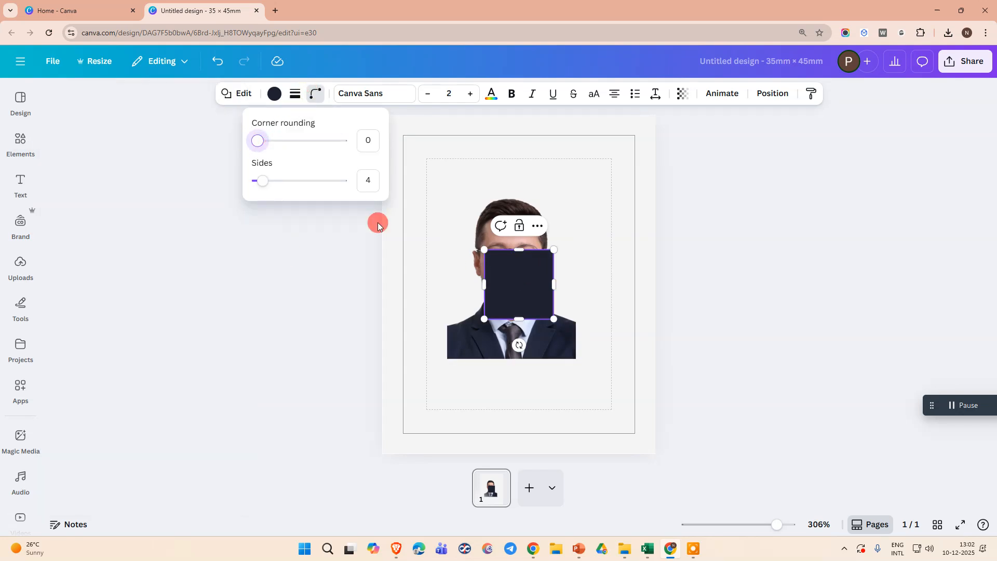
pyautogui.click(513, 309)
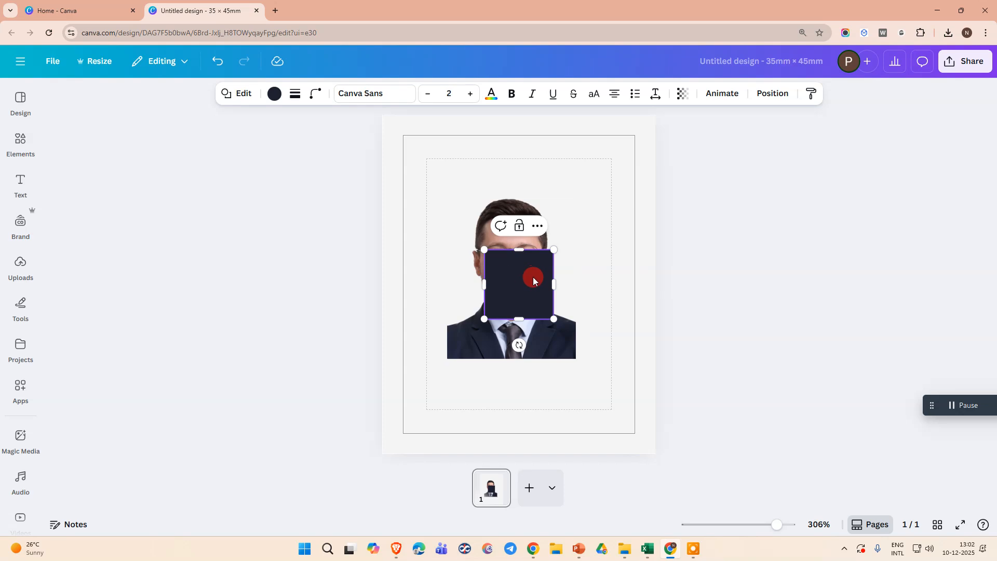
# - Remove the square's fill color and give it a solid border with a stroke weight of 0.5
pyautogui.click(273, 95)
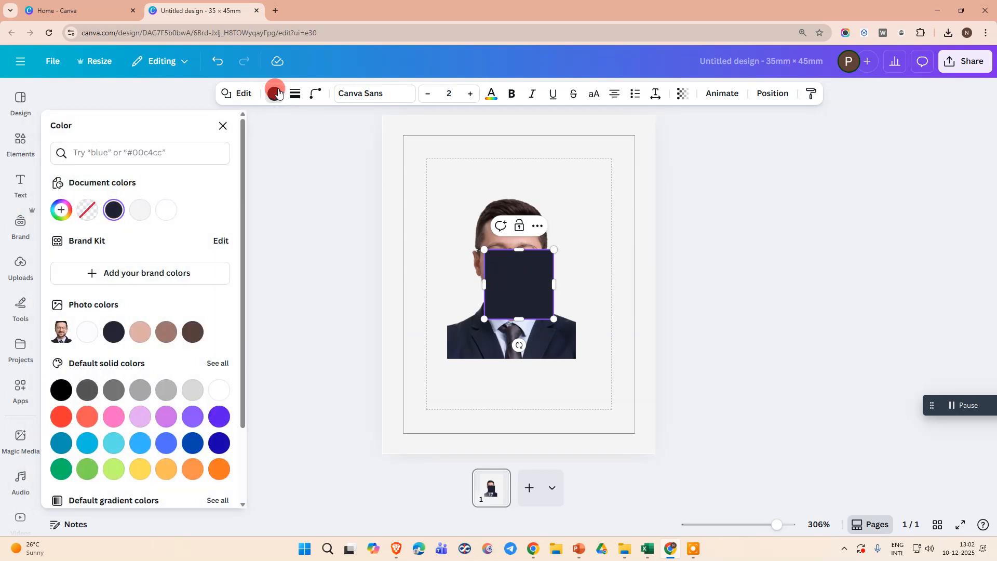
pyautogui.click(91, 217)
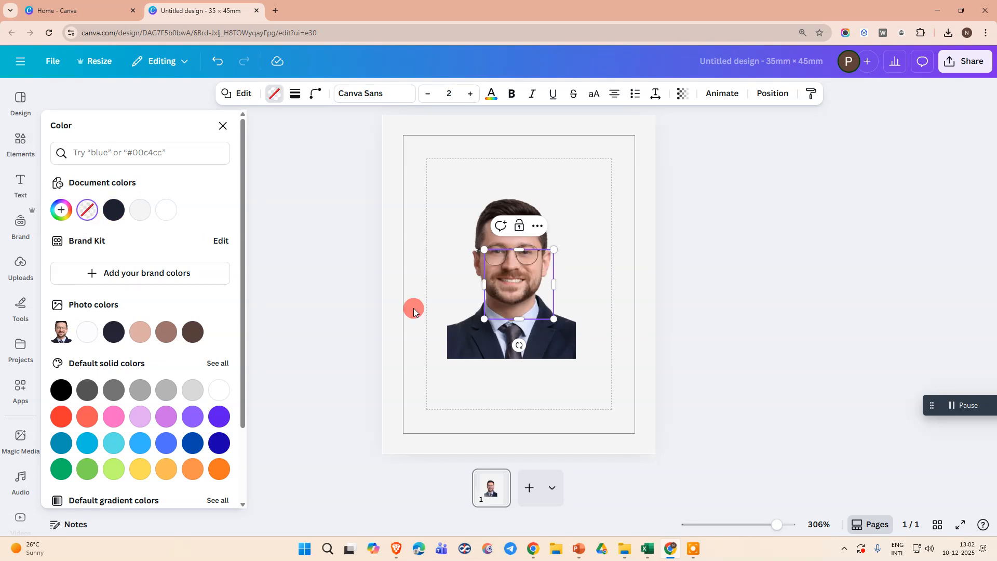
pyautogui.click(295, 95)
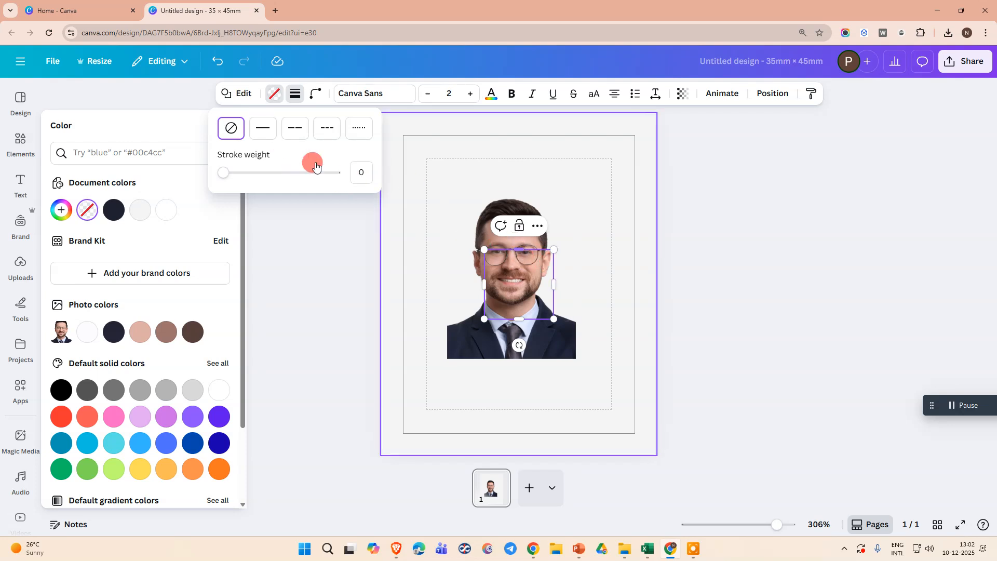
pyautogui.click(253, 129)
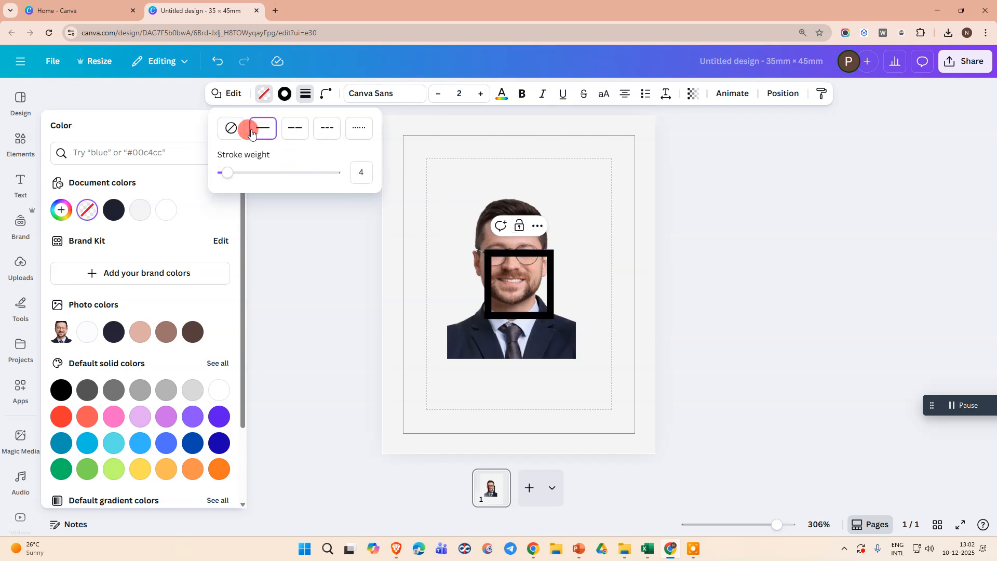
pyautogui.click(358, 172)
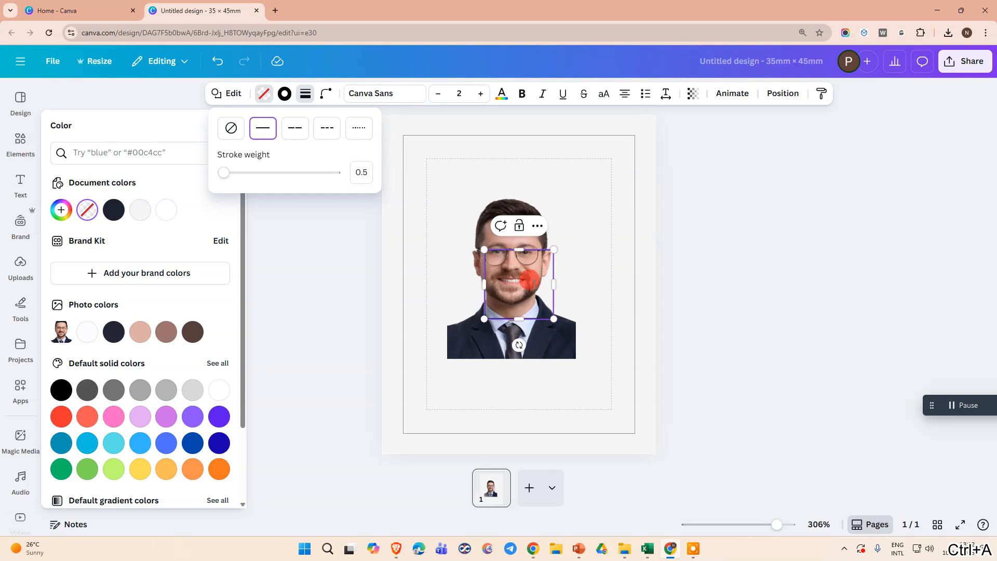
pyautogui.click(613, 294)
# - Stretch the outlined square into a frame about 33 × 44 mm, just inside the page's trim line on all sides
pyautogui.click(482, 260)
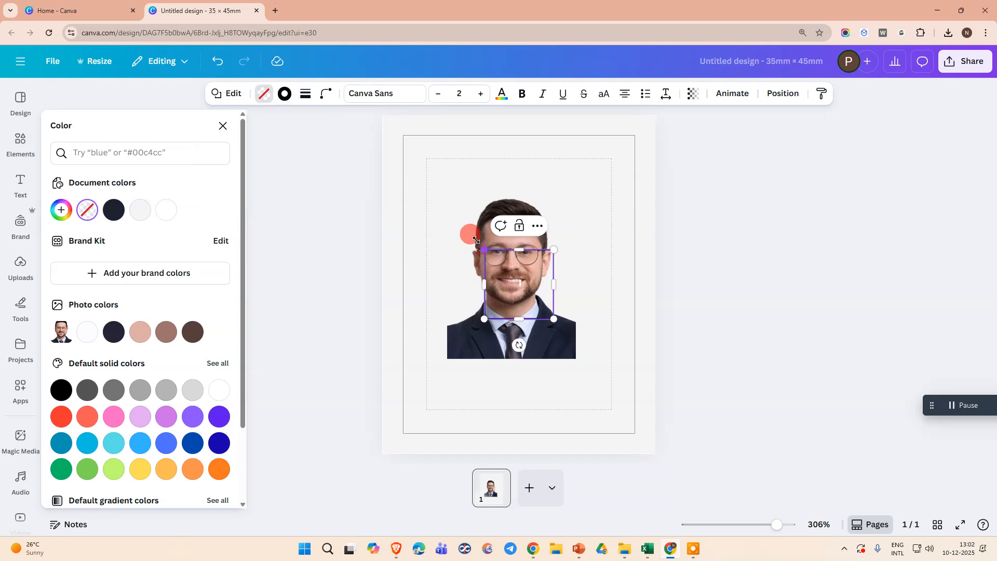
pyautogui.moveTo(476, 240); pyautogui.dragTo(406, 141)
pyautogui.click(552, 320)
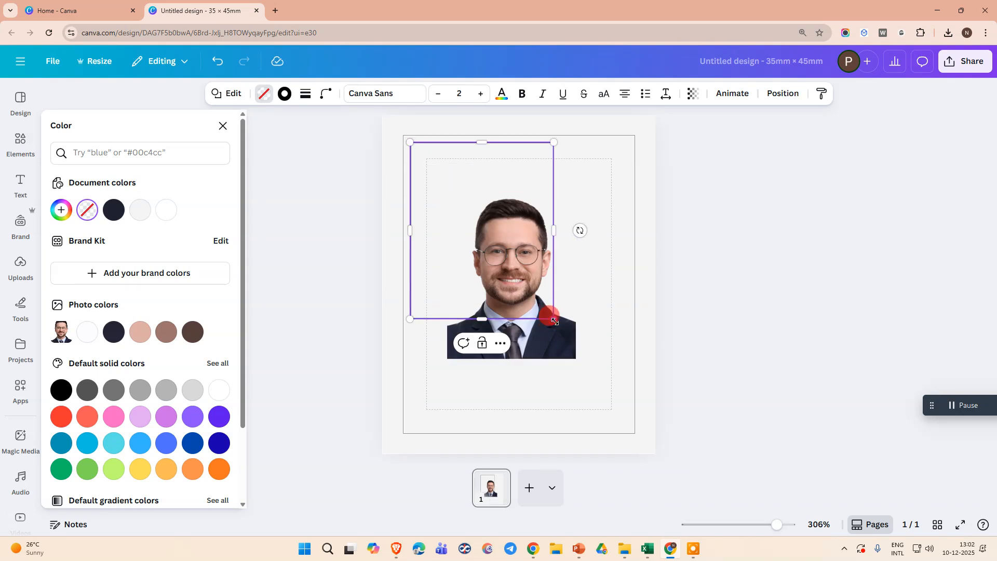
pyautogui.moveTo(555, 321); pyautogui.dragTo(629, 427)
pyautogui.click(411, 425)
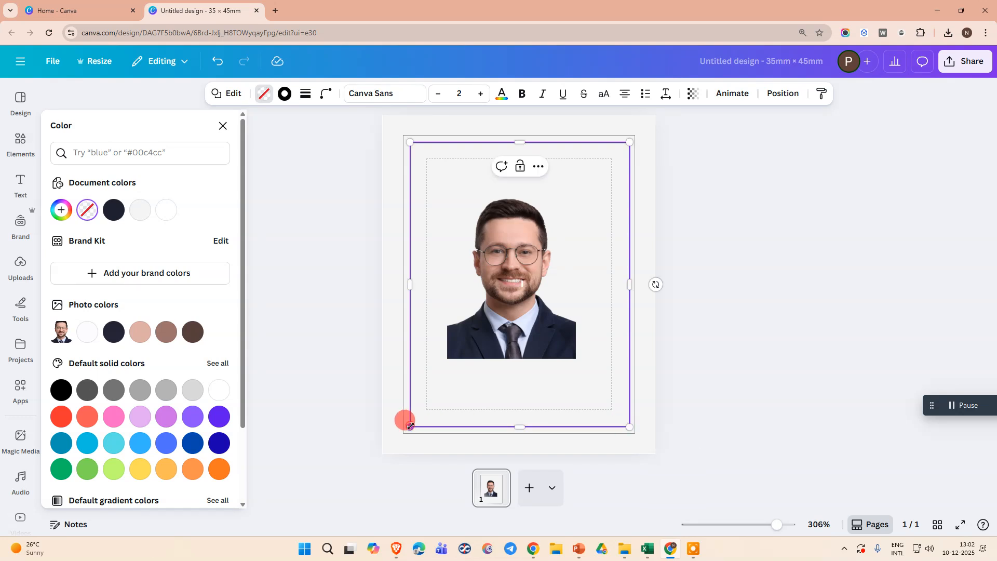
pyautogui.moveTo(410, 426)
pyautogui.mouseDown()
pyautogui.moveTo(403, 421)
pyautogui.moveTo(409, 429)
pyautogui.mouseUp()
pyautogui.click(526, 133)
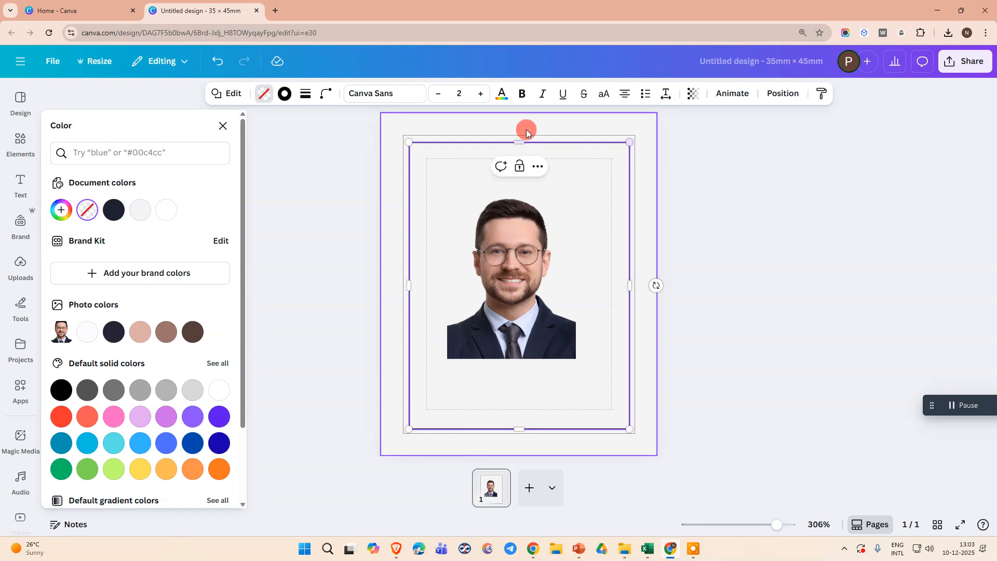
pyautogui.click(629, 142)
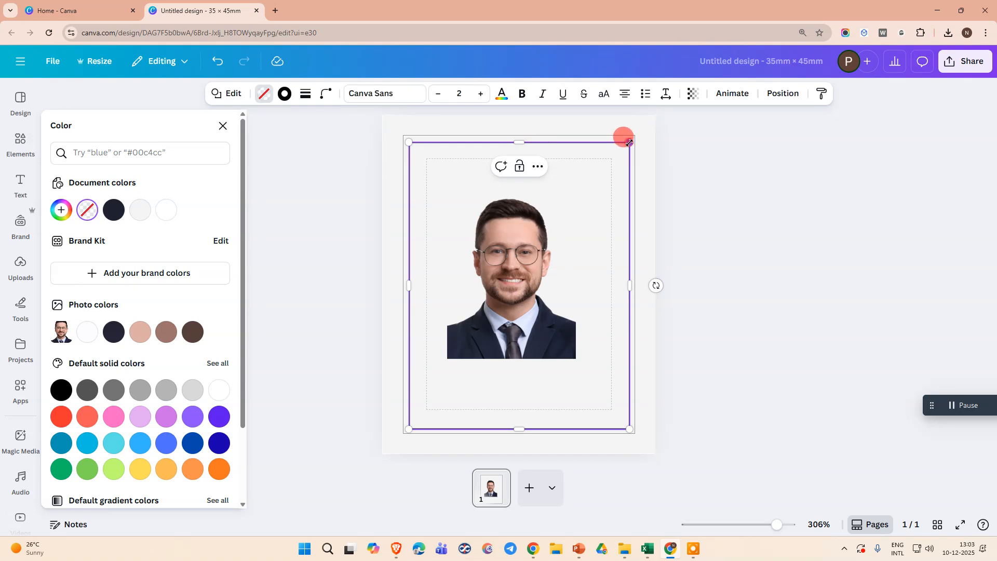
pyautogui.moveTo(629, 142); pyautogui.dragTo(631, 140)
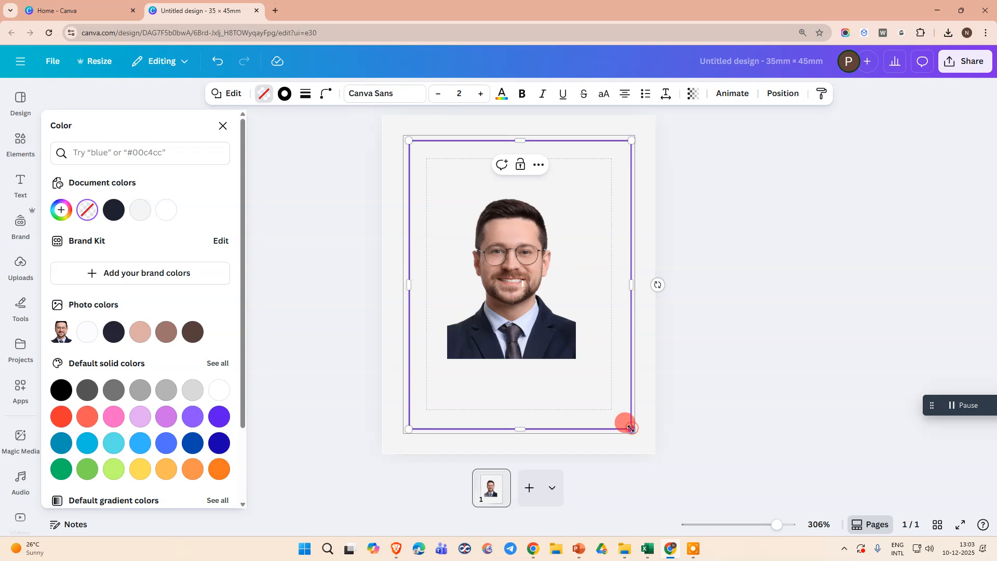
pyautogui.moveTo(630, 429); pyautogui.dragTo(627, 427)
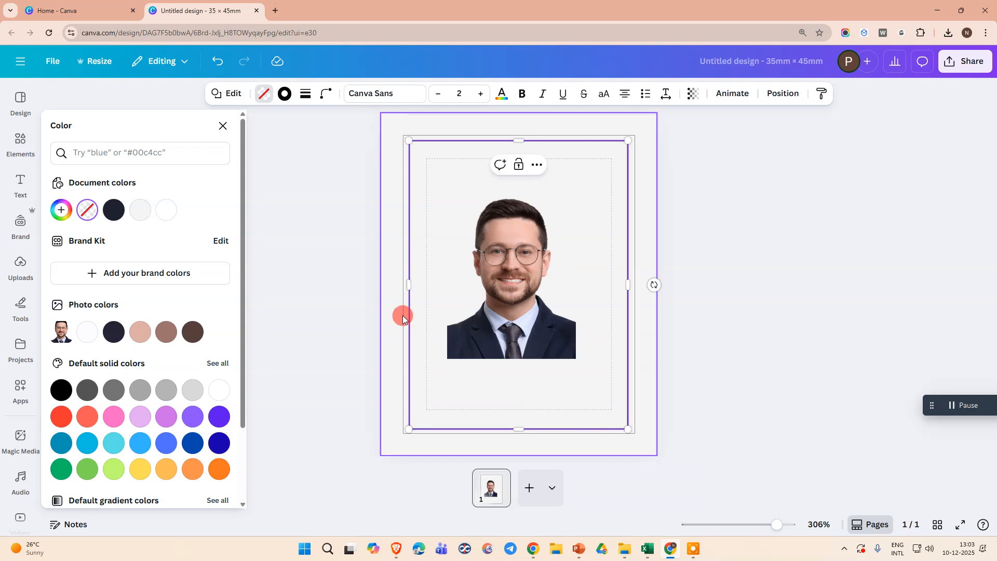
# - Center the border frame horizontally on the page and send it backward behind the portrait
pyautogui.click(767, 96)
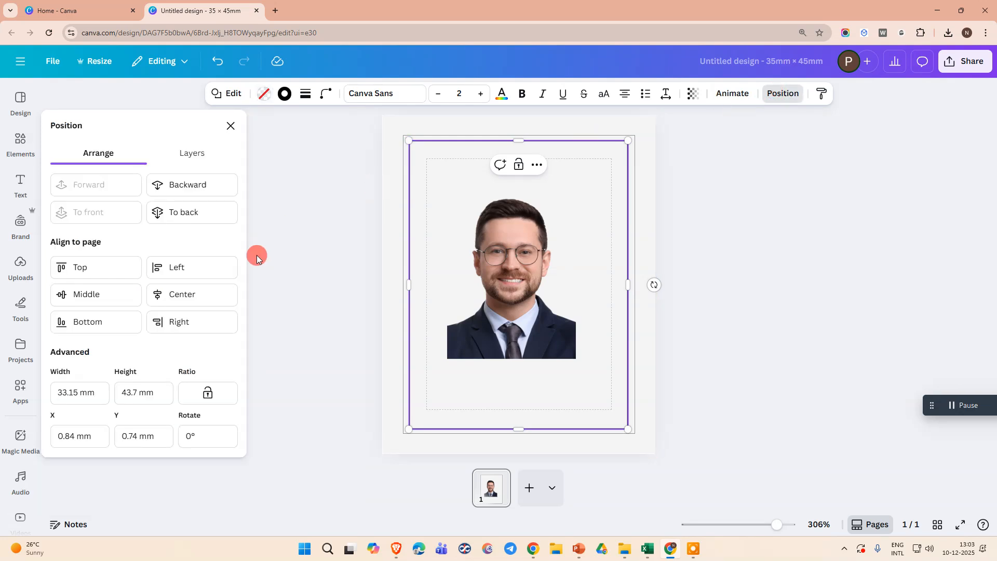
pyautogui.click(165, 297)
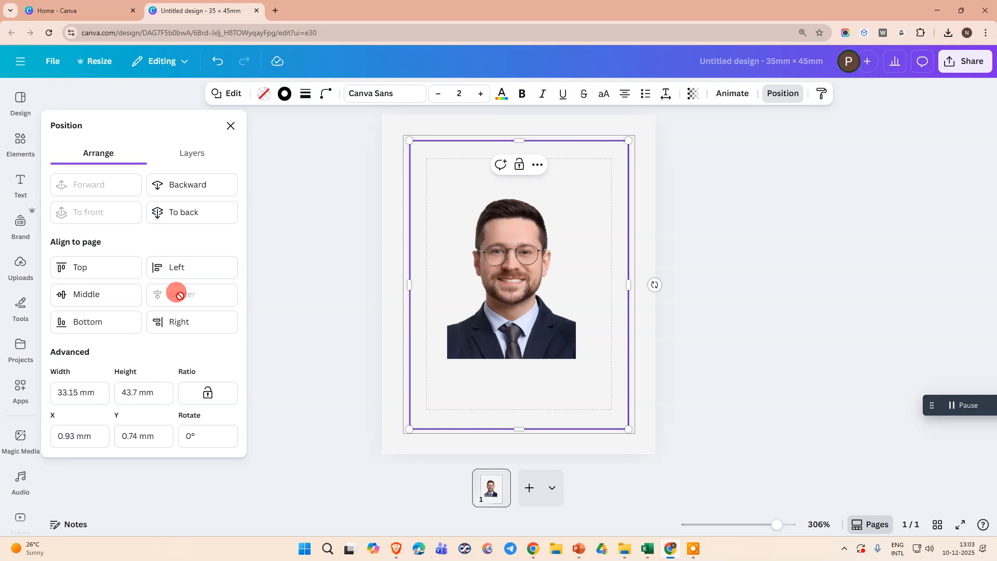
pyautogui.click(186, 188)
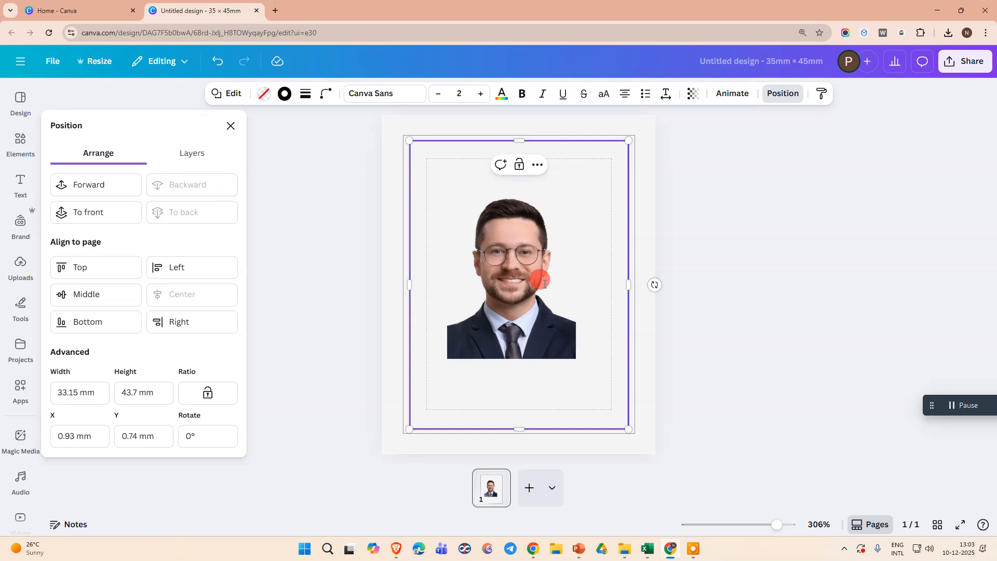
# - Enlarge the portrait to about 31.5 × 41.7 mm so it fills the border frame, and center it horizontally on the page
pyautogui.click(512, 281)
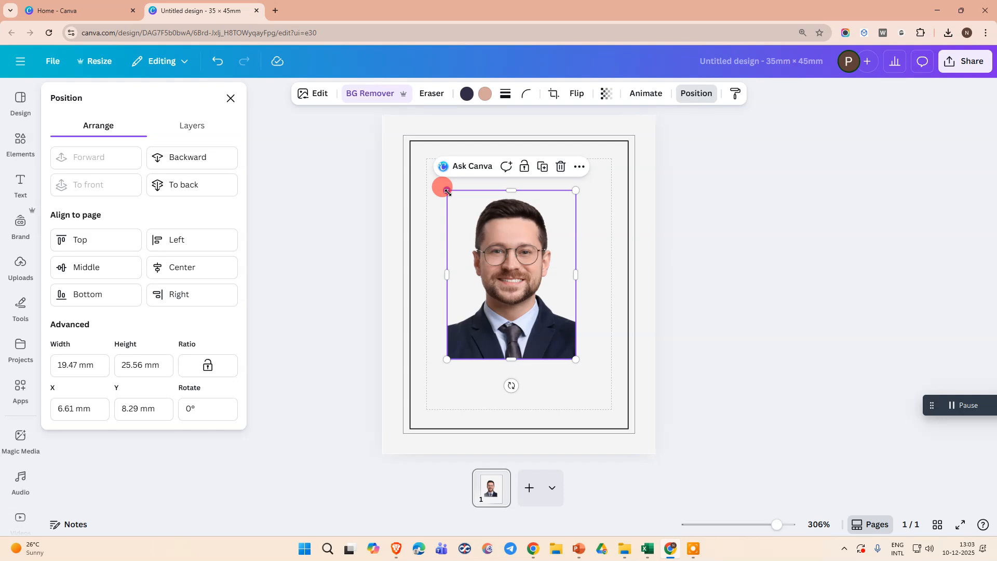
pyautogui.moveTo(448, 192); pyautogui.dragTo(416, 150)
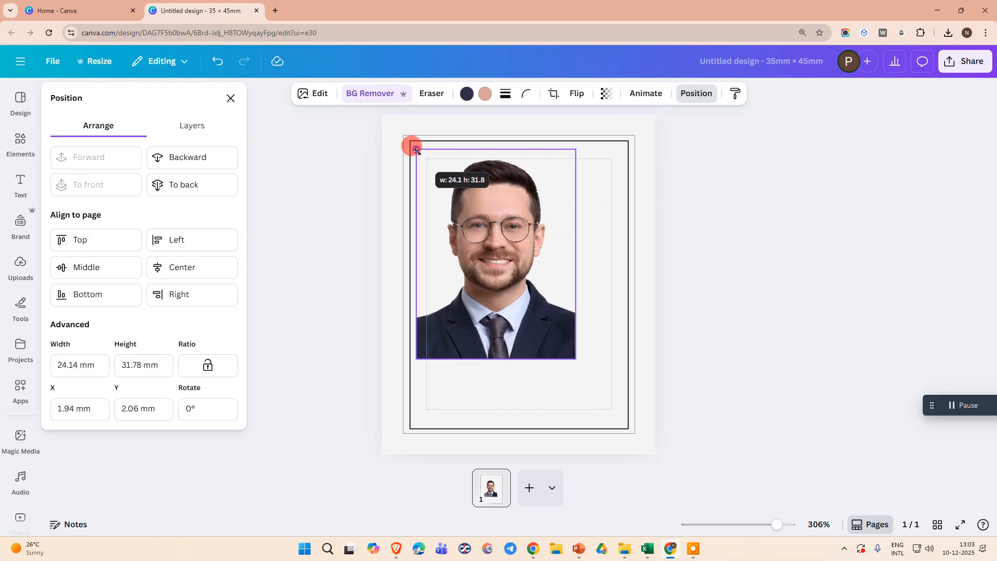
pyautogui.moveTo(575, 357); pyautogui.dragTo(624, 424)
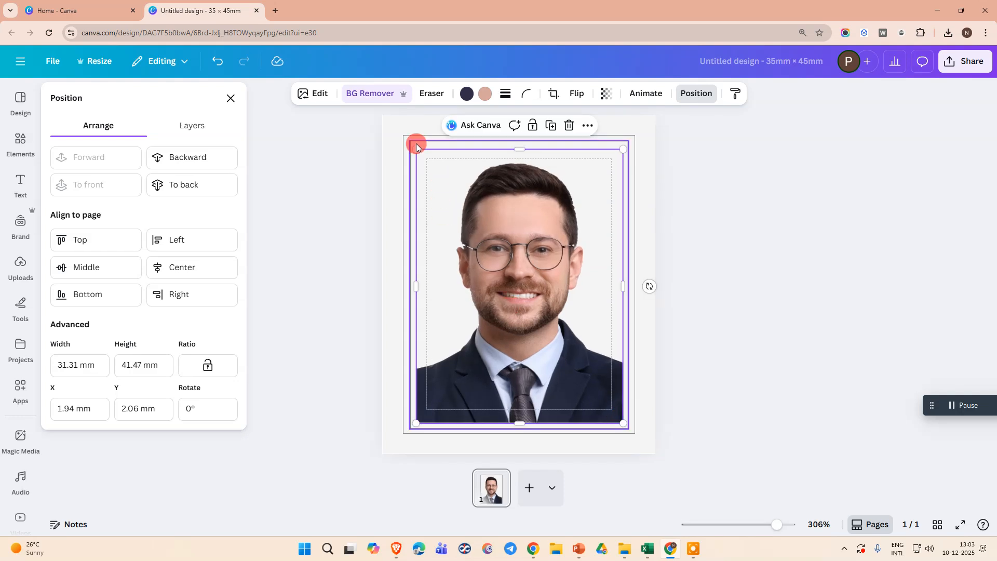
pyautogui.moveTo(415, 149); pyautogui.dragTo(414, 145)
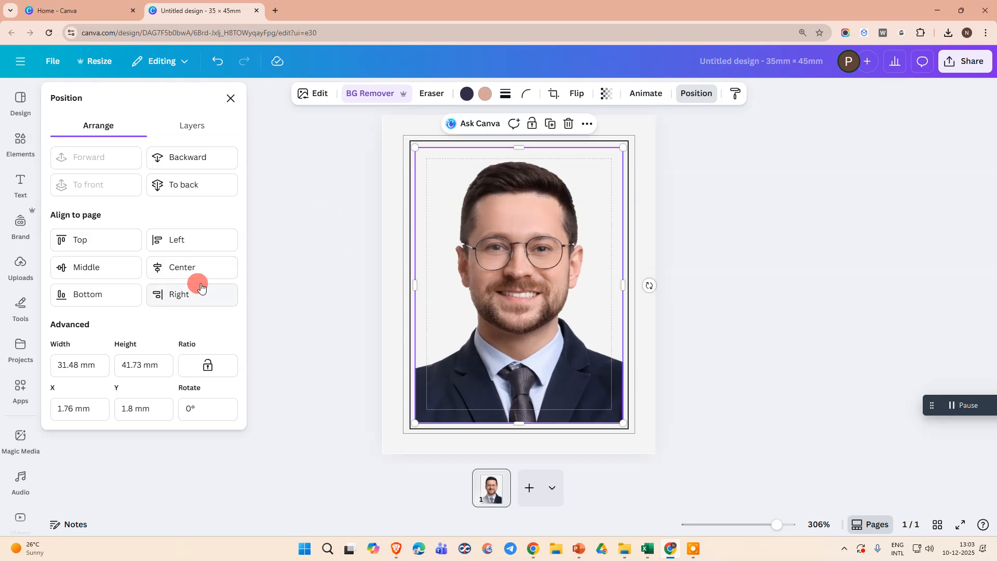
pyautogui.click(186, 272)
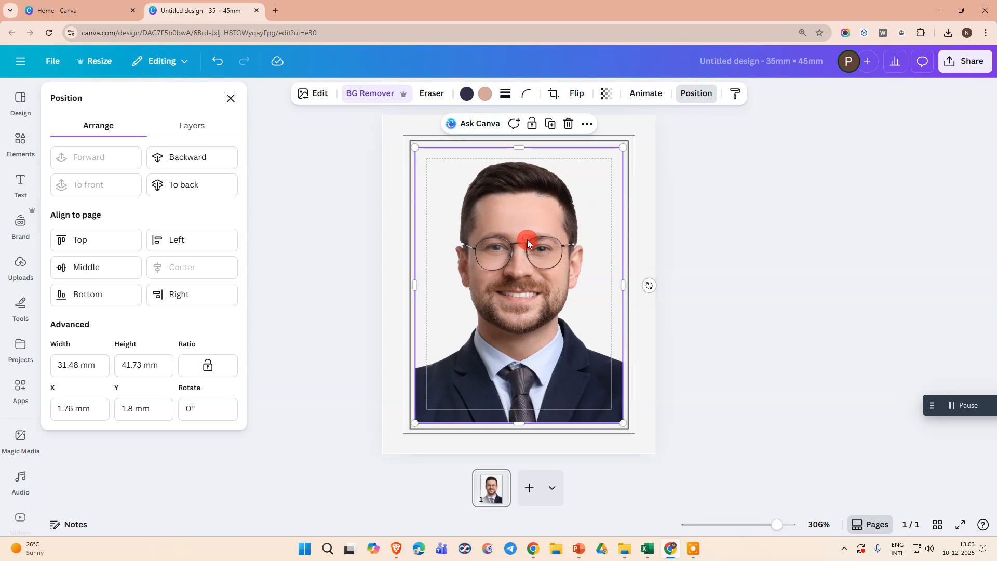
# - Turn off the display of margins and print bleed, and deselect the portrait
pyautogui.click(50, 63)
pyautogui.moveTo(172, 193)
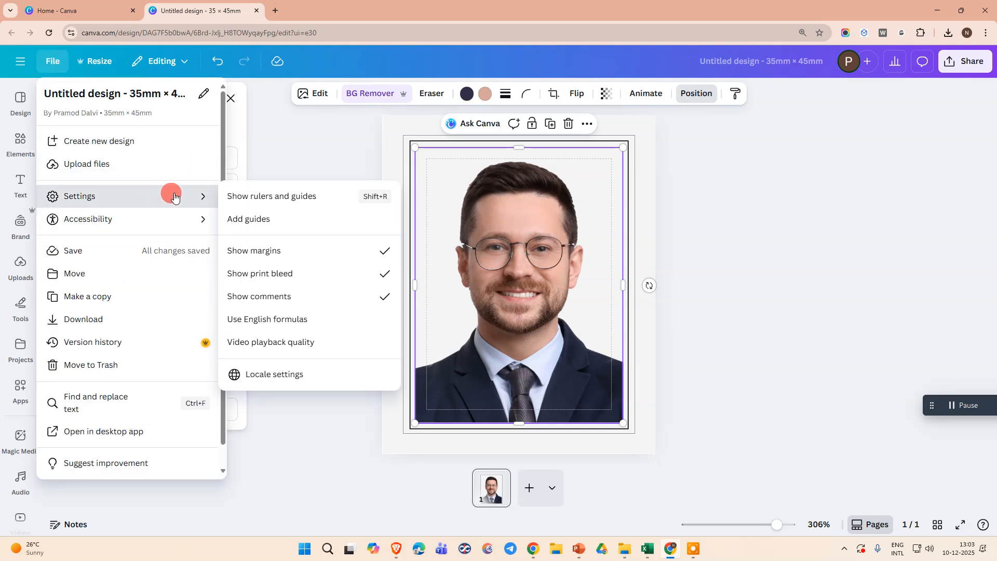
pyautogui.click(296, 255)
pyautogui.click(50, 63)
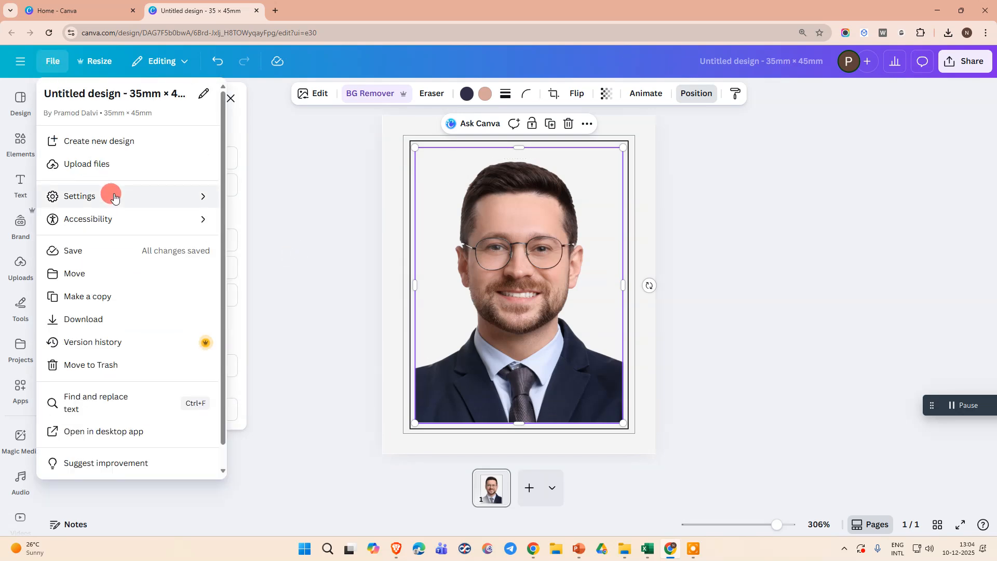
pyautogui.moveTo(107, 194)
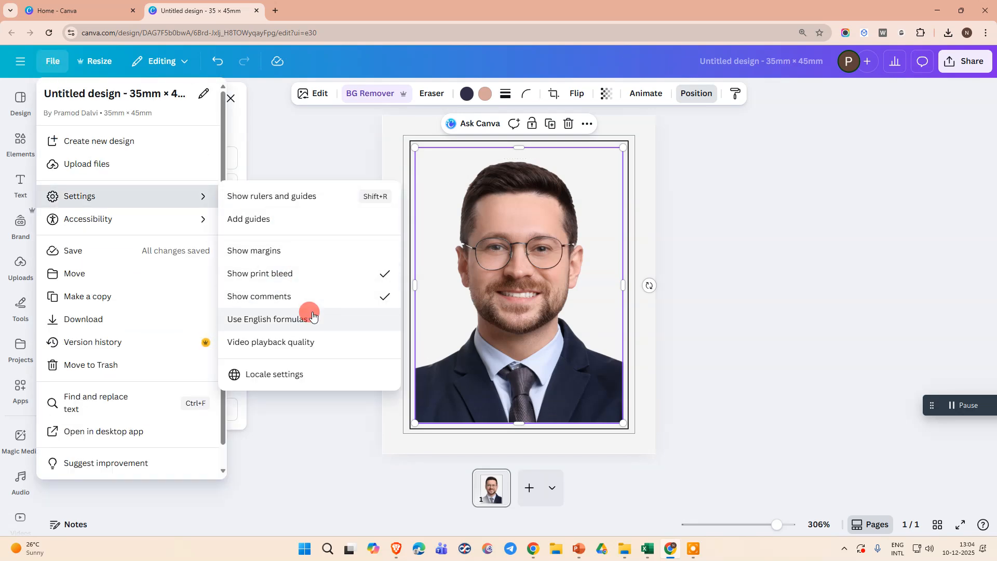
pyautogui.click(289, 276)
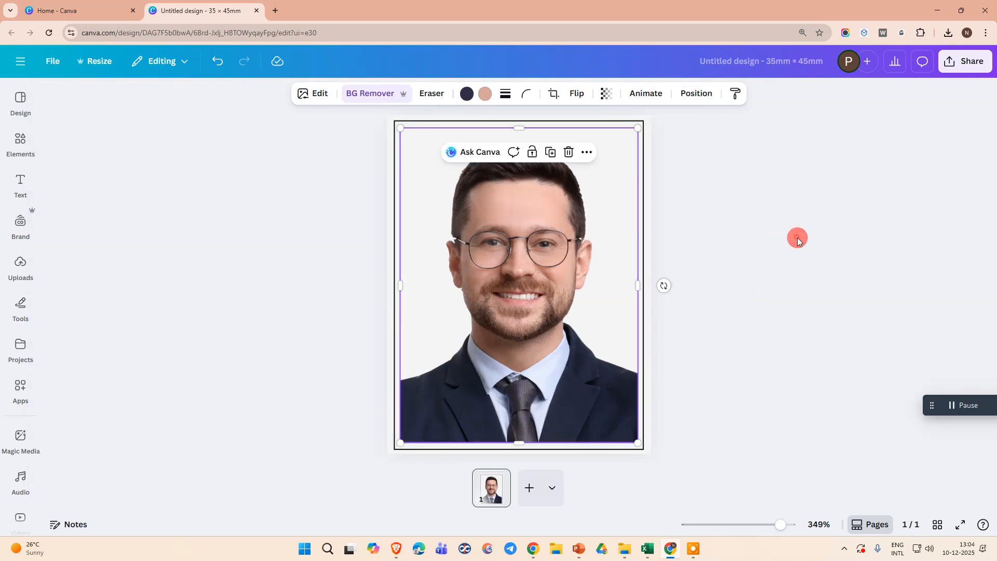
pyautogui.click(795, 237)
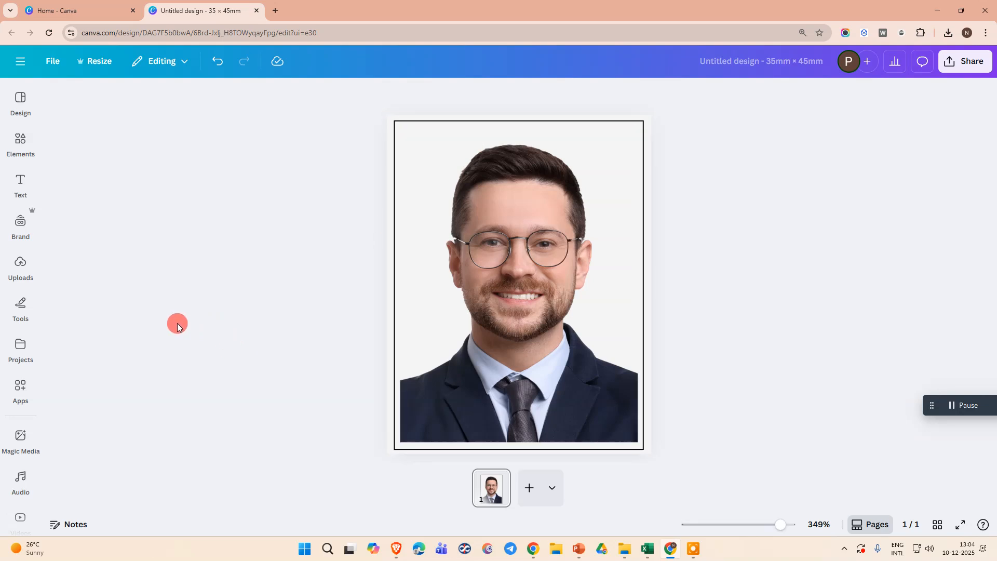
# - Show the download file types and choose PDF Print, then leave the options without downloading
pyautogui.click(963, 61)
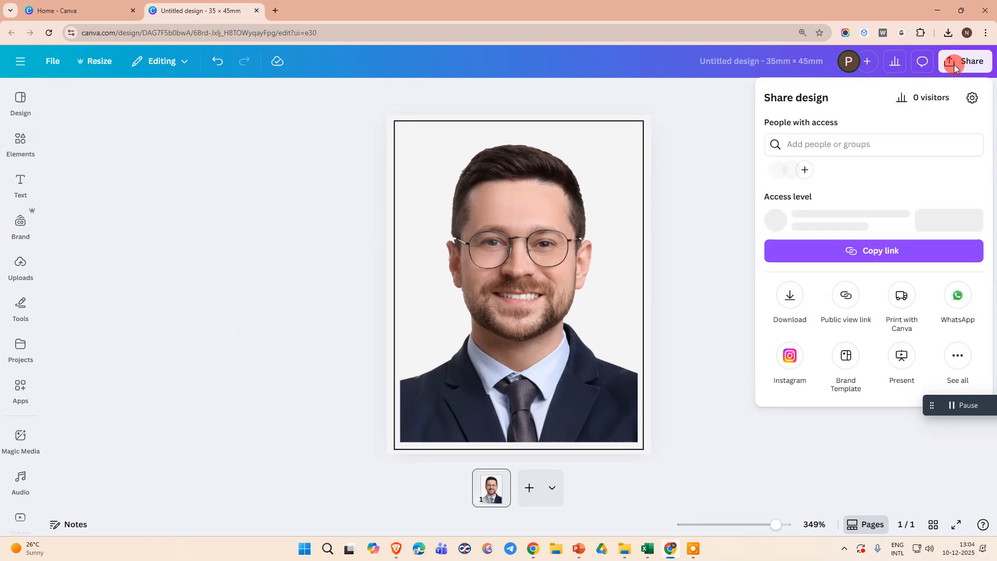
pyautogui.click(790, 300)
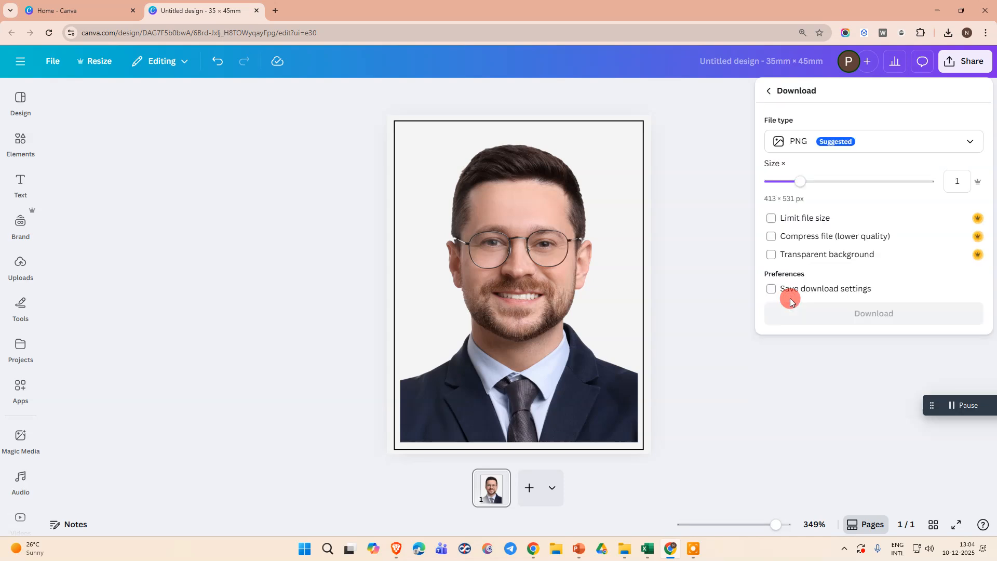
pyautogui.click(824, 136)
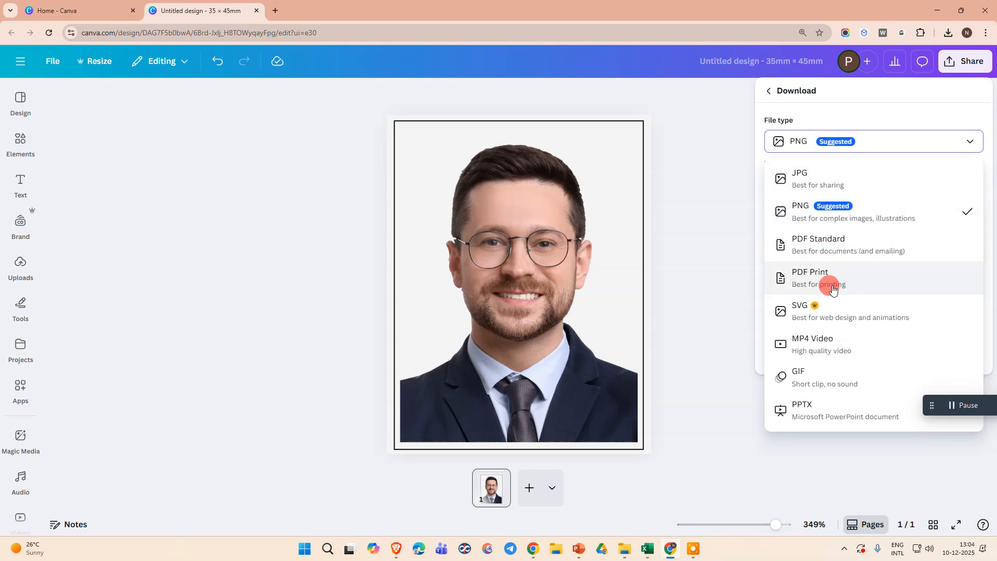
pyautogui.click(832, 289)
pyautogui.click(851, 142)
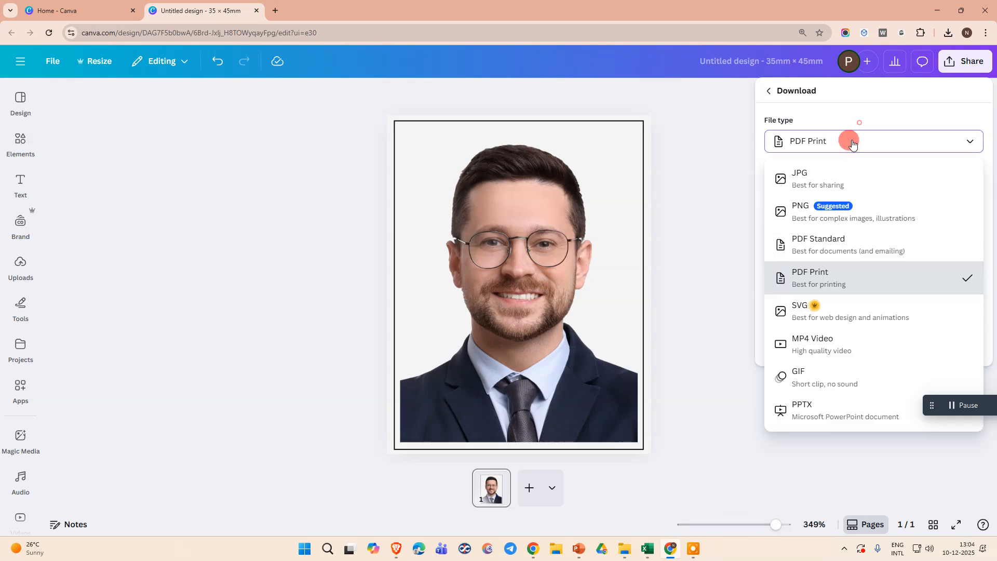
pyautogui.click(714, 221)
# - Look through the additional sharing and saving destinations for the design, then close them
pyautogui.click(965, 61)
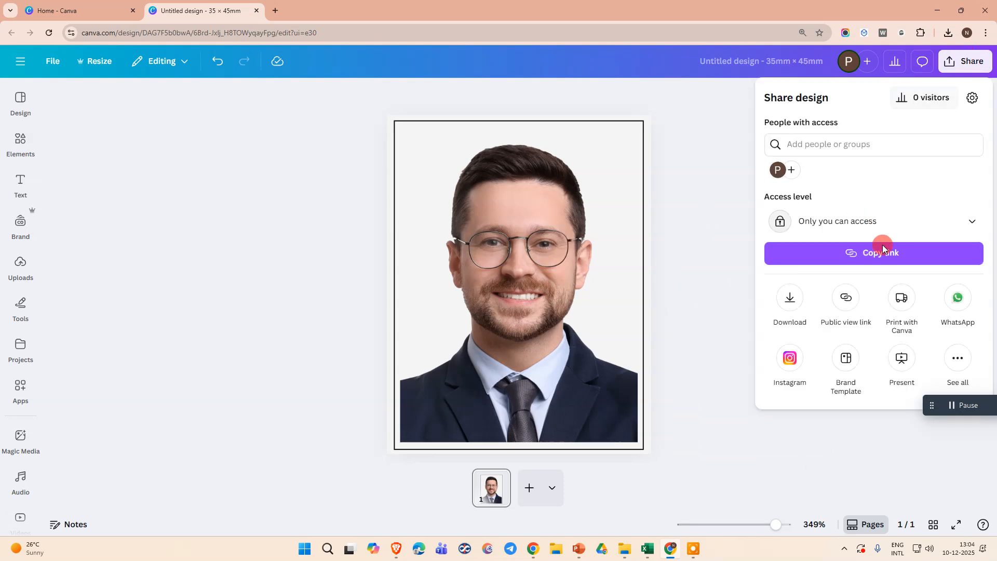
pyautogui.click(957, 370)
pyautogui.scroll(-2, 920, 342)
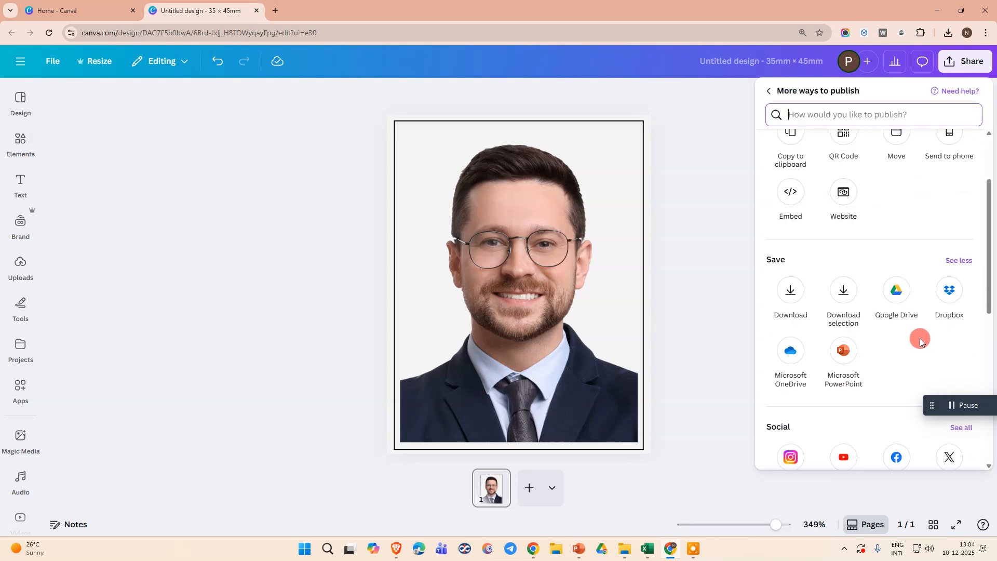
pyautogui.scroll(2, 921, 341)
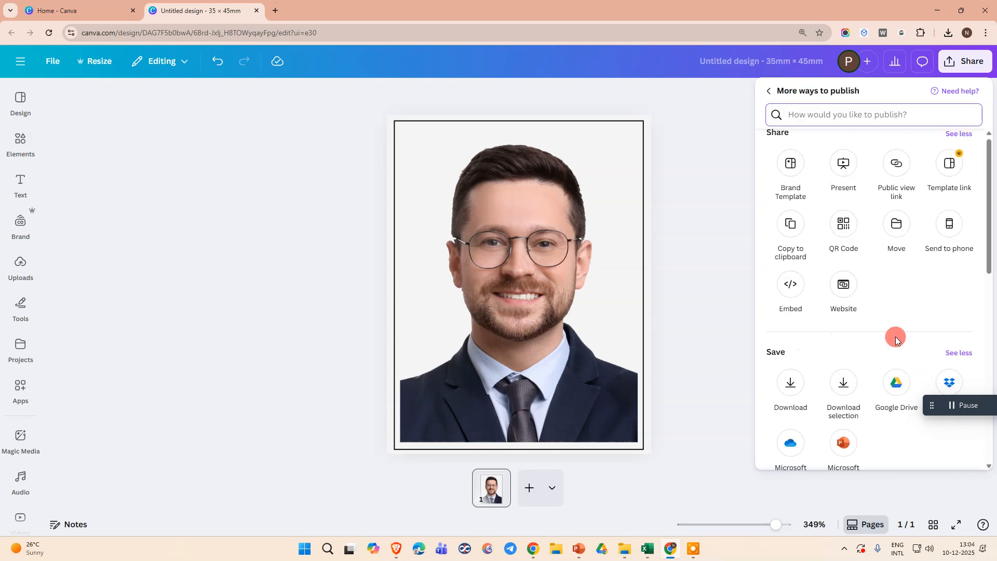
pyautogui.click(705, 157)
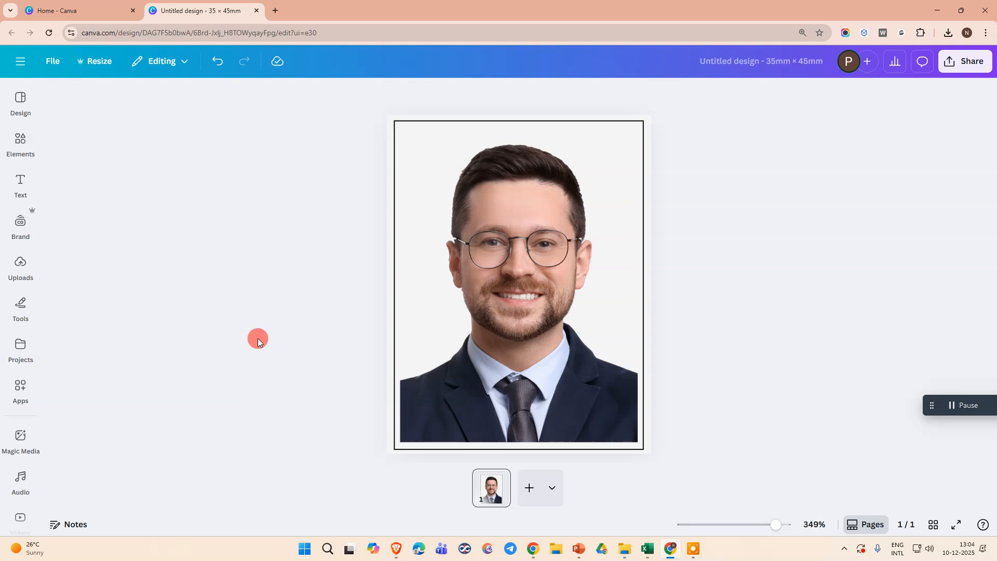
# - Add a blank second page to the design and compare it with the photo page
pyautogui.click(530, 497)
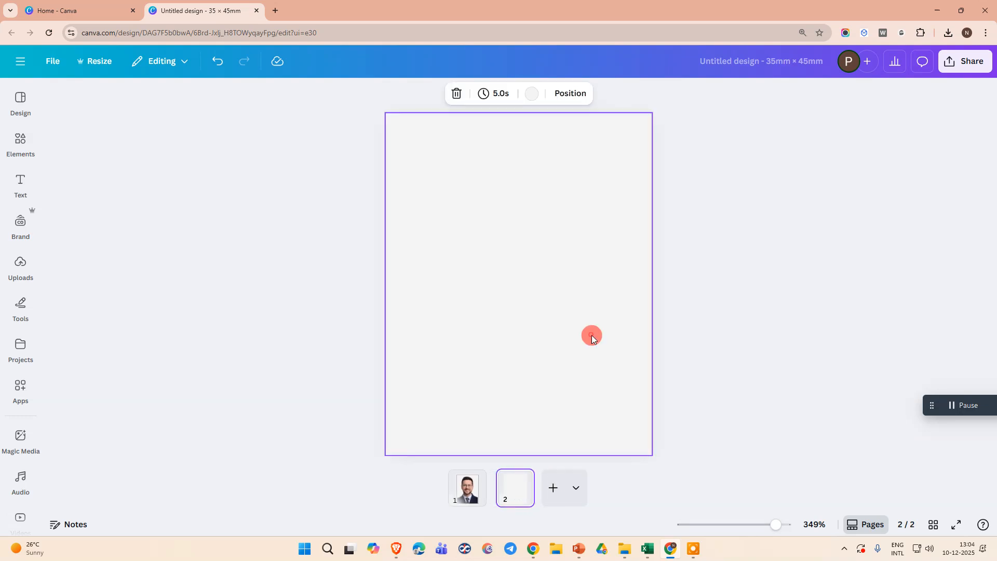
pyautogui.click(590, 336)
pyautogui.click(478, 488)
pyautogui.click(513, 493)
pyautogui.click(570, 265)
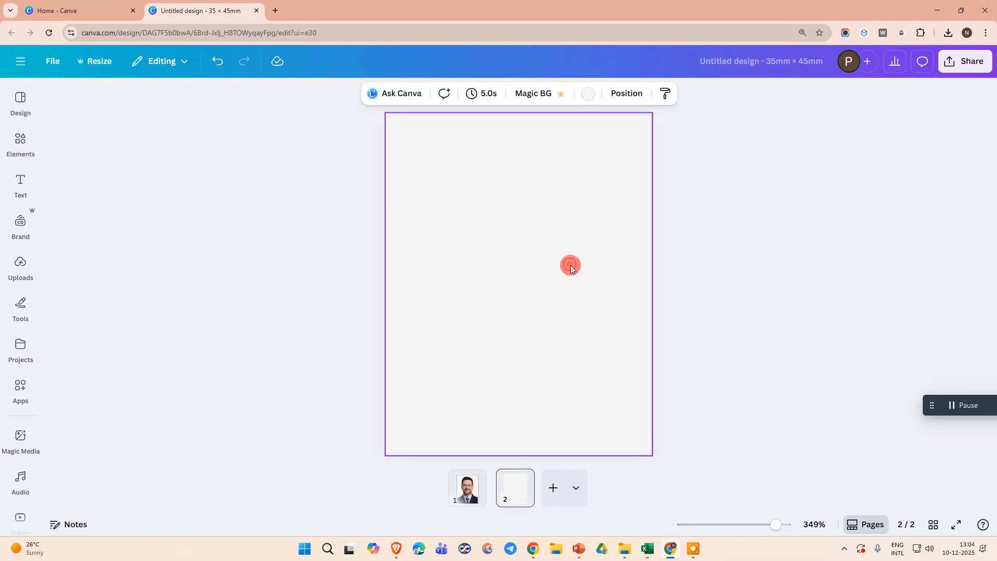
pyautogui.click(466, 487)
pyautogui.click(506, 489)
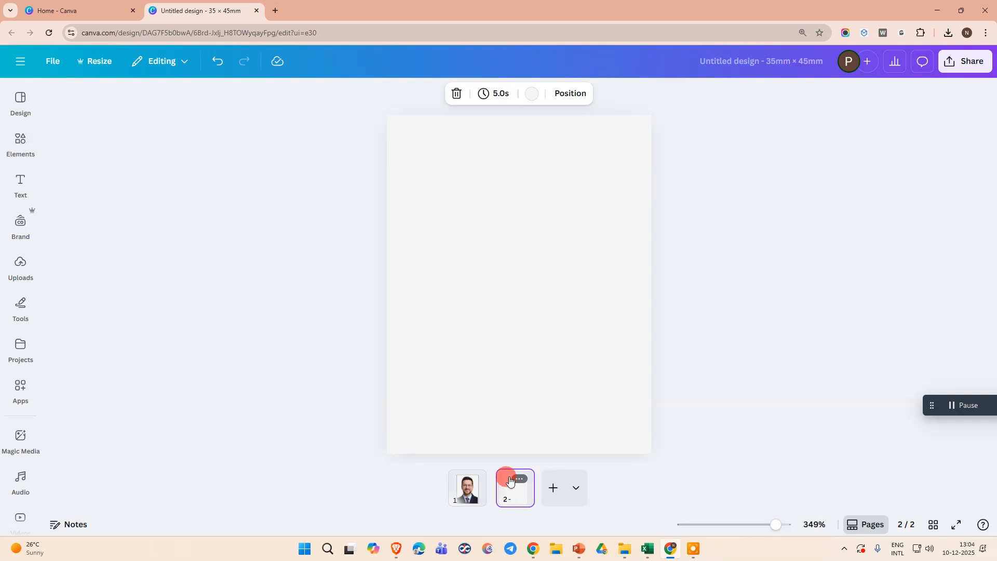
pyautogui.click(508, 250)
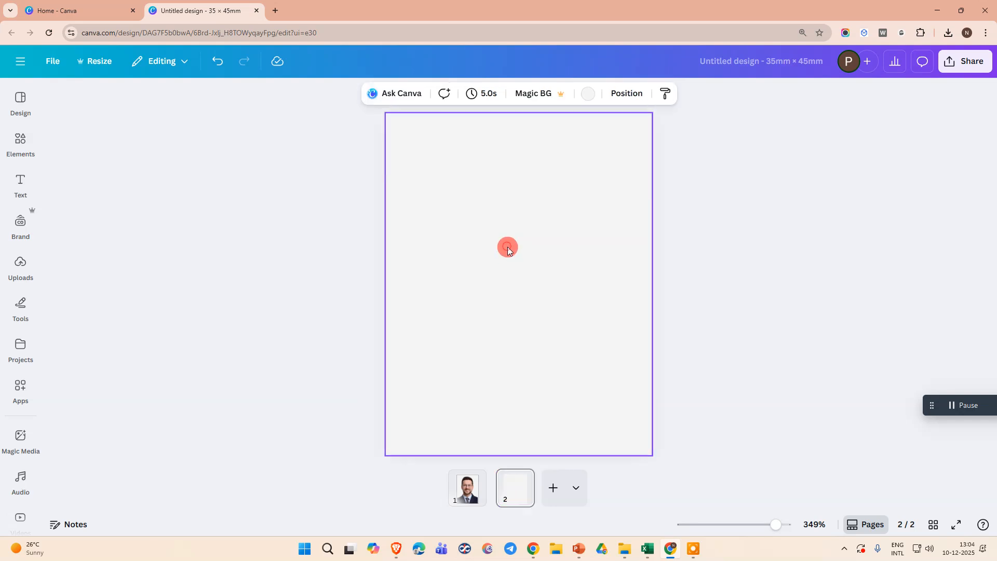
# - Resize all pages of the design to Document (A4 Portrait) and check both resized pages
pyautogui.click(100, 61)
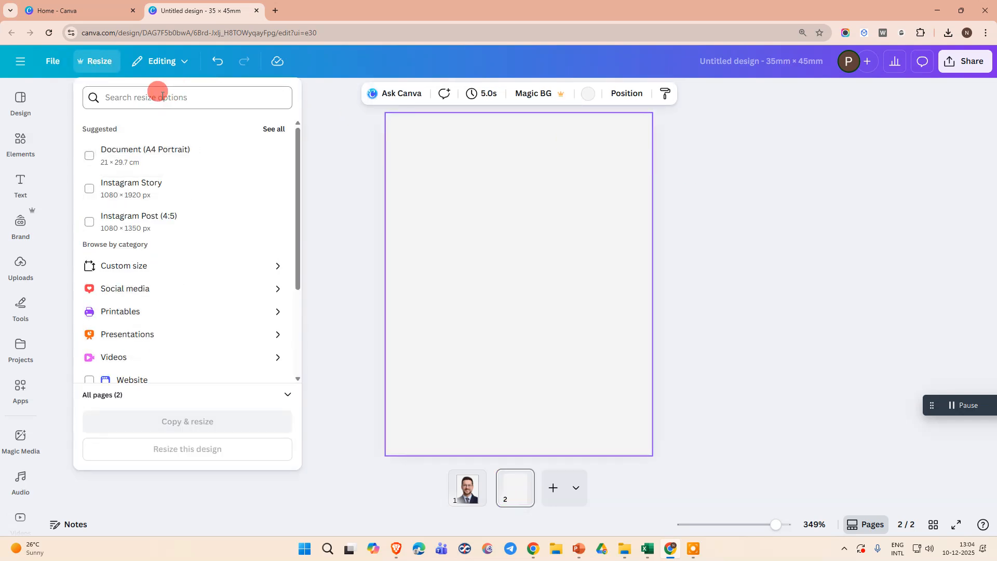
pyautogui.write('a4')
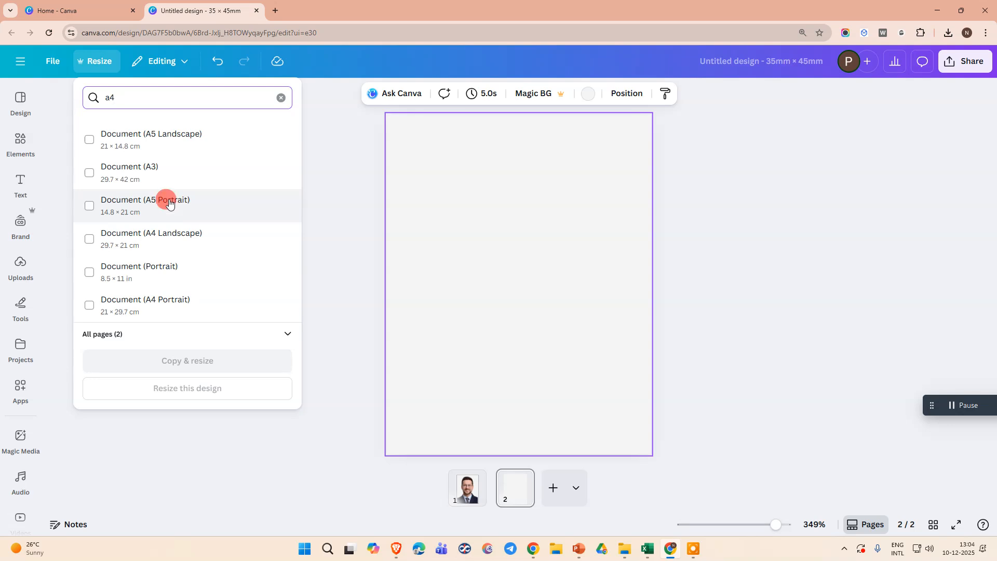
pyautogui.click(169, 309)
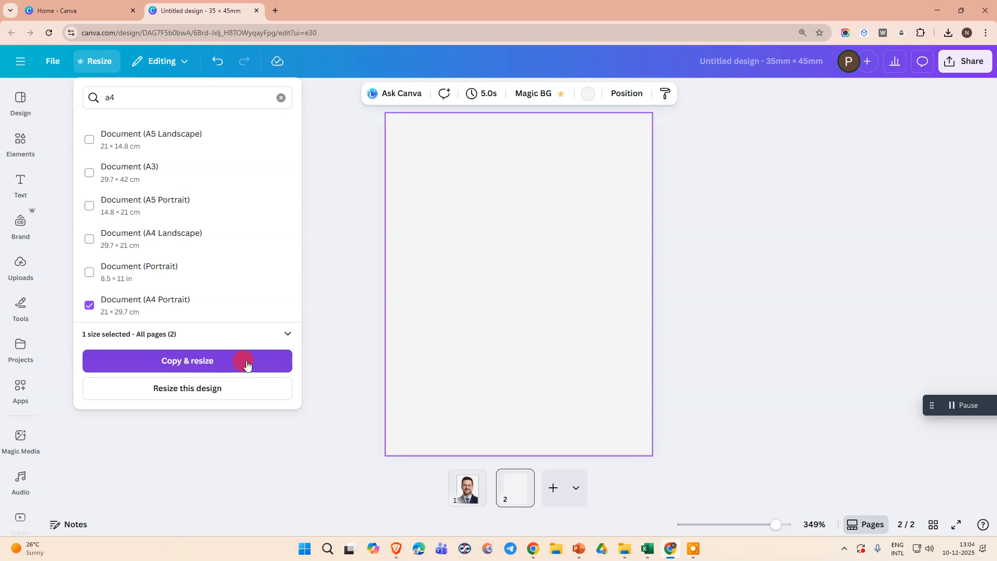
pyautogui.click(194, 391)
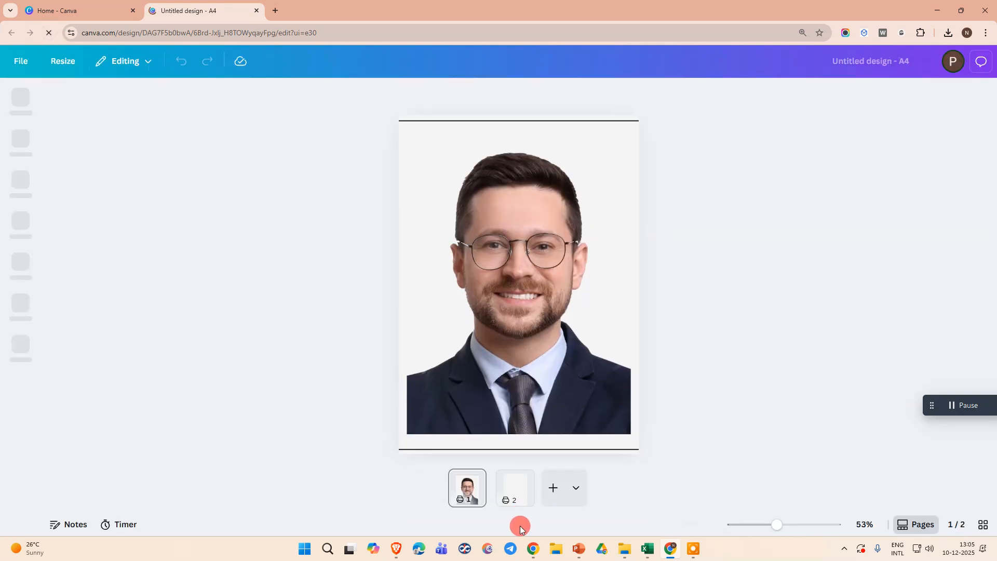
pyautogui.click(519, 488)
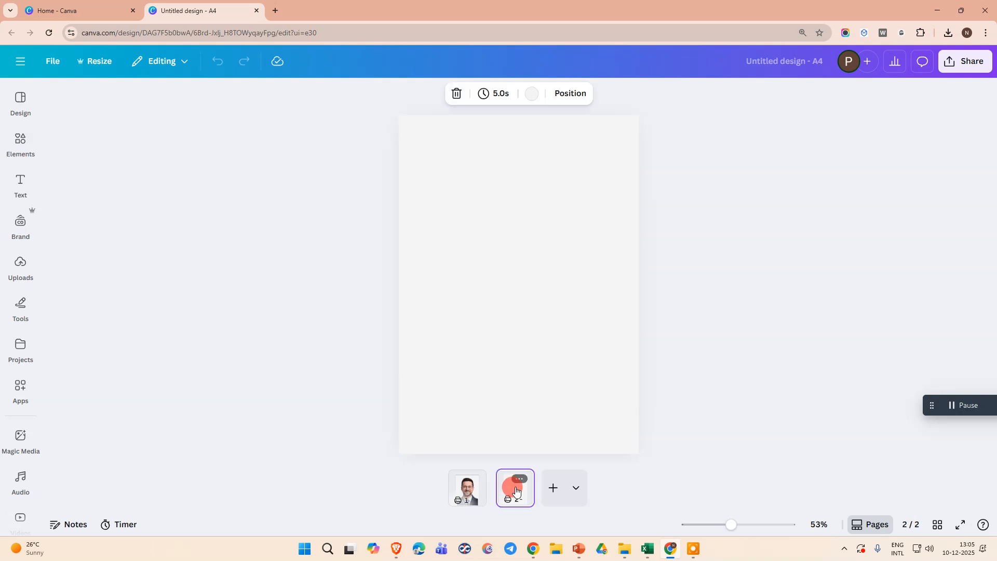
pyautogui.click(467, 490)
pyautogui.click(516, 496)
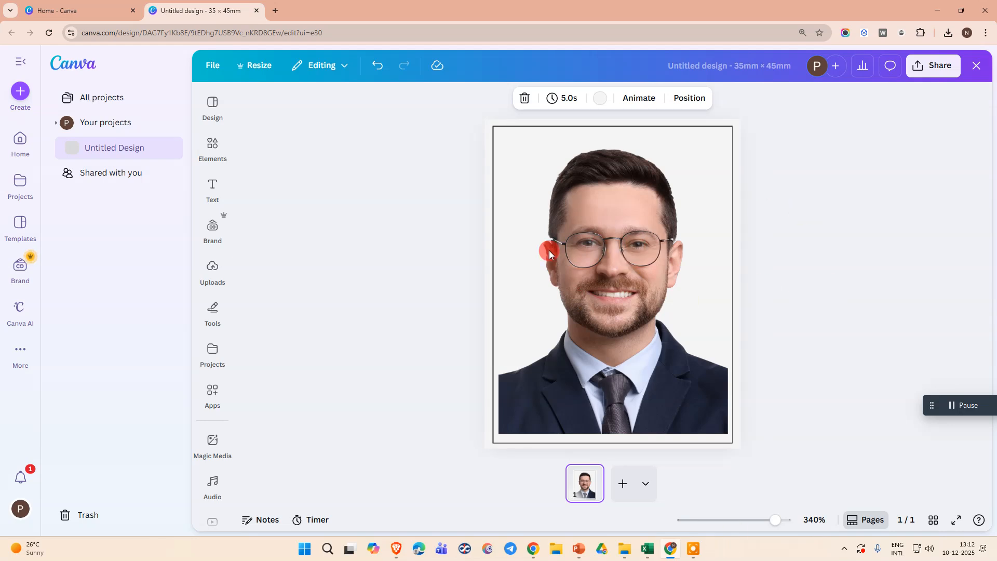
# - Deselect the photo group and add a blank second page after the photo page
pyautogui.click(588, 301)
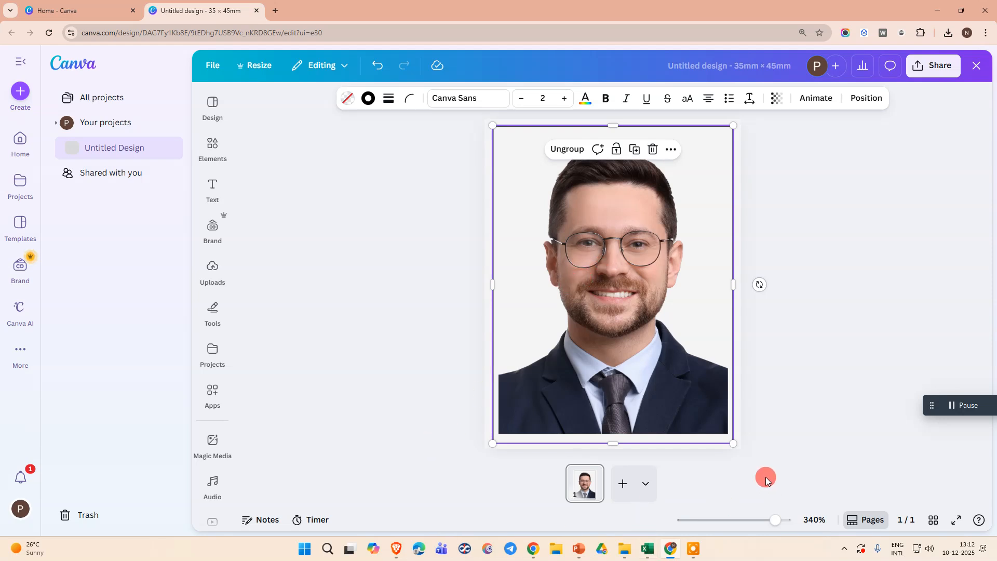
pyautogui.click(817, 358)
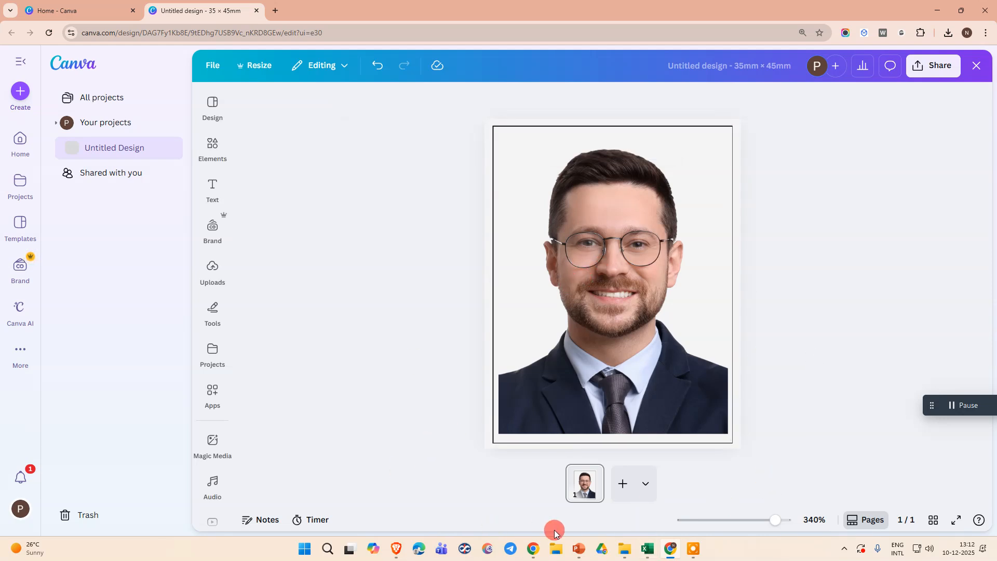
pyautogui.click(620, 483)
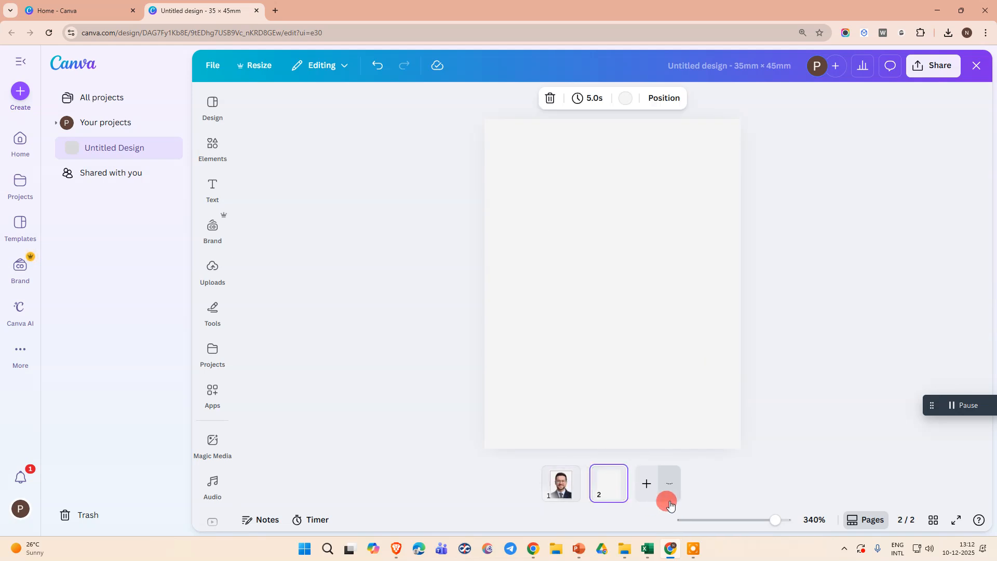
pyautogui.click(561, 480)
pyautogui.click(607, 488)
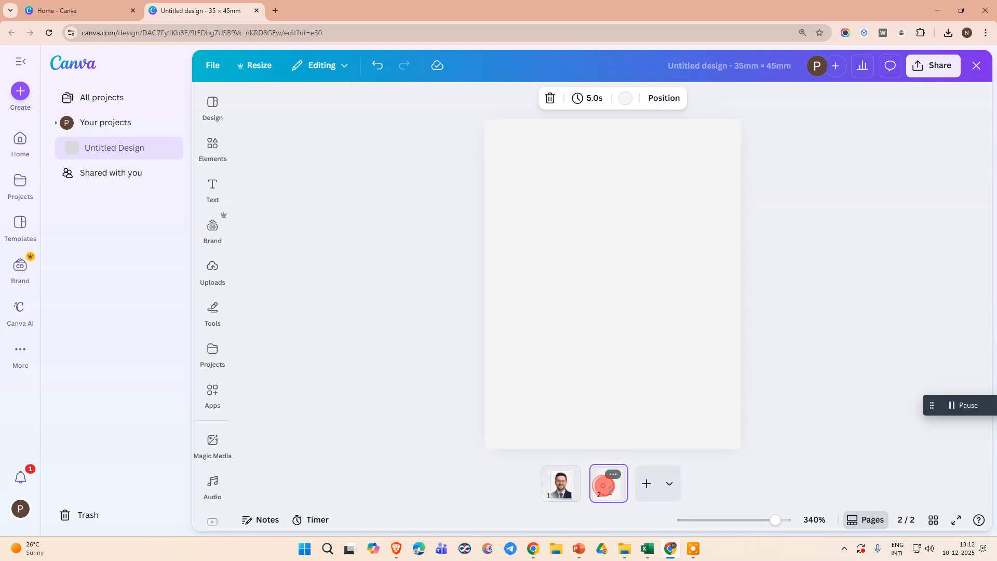
pyautogui.click(560, 482)
pyautogui.click(608, 486)
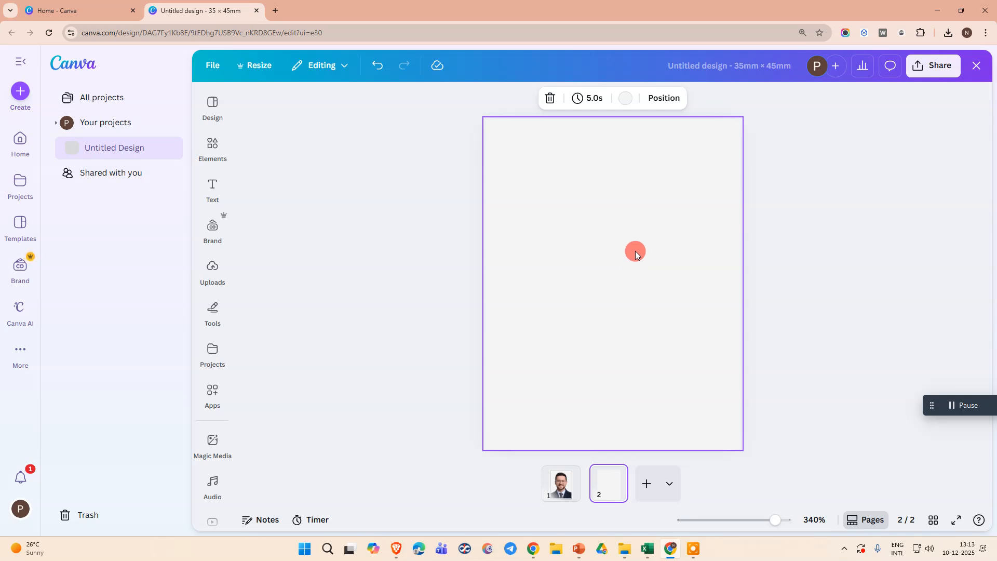
# - Resize only the blank second page to Document (A4 Portrait), 21 × 29.7 cm, as a new copy
pyautogui.rightClick(631, 255)
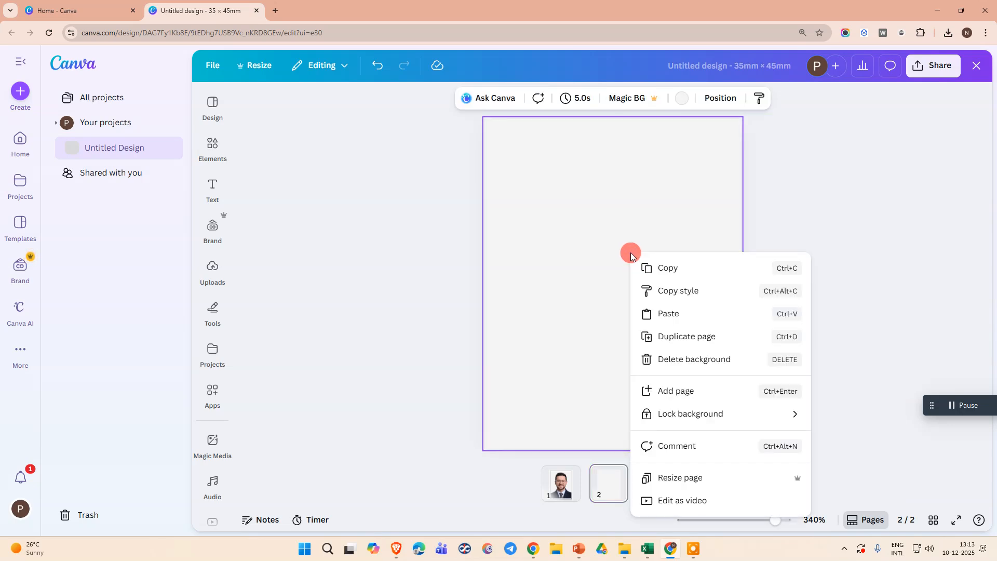
pyautogui.click(689, 477)
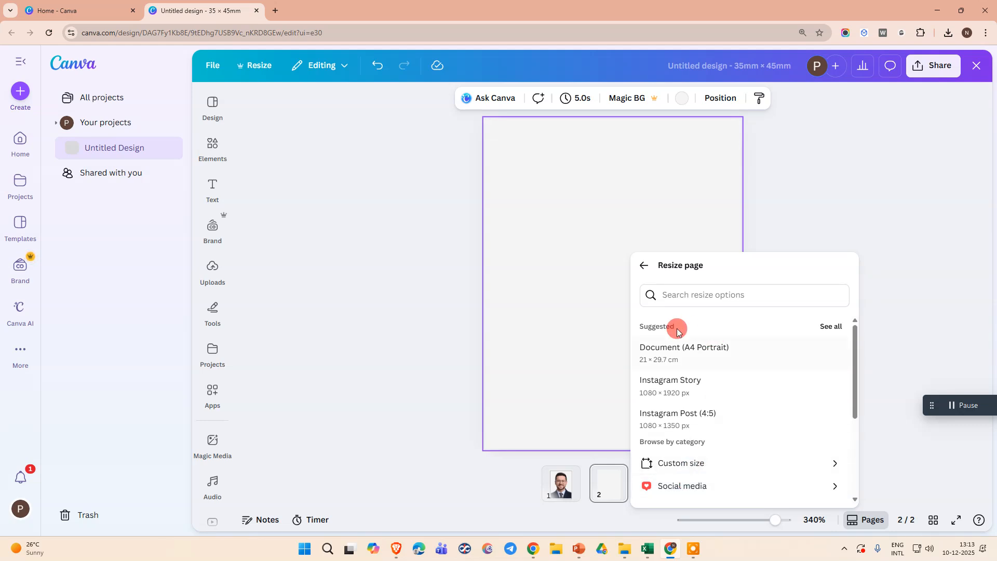
pyautogui.click(699, 296)
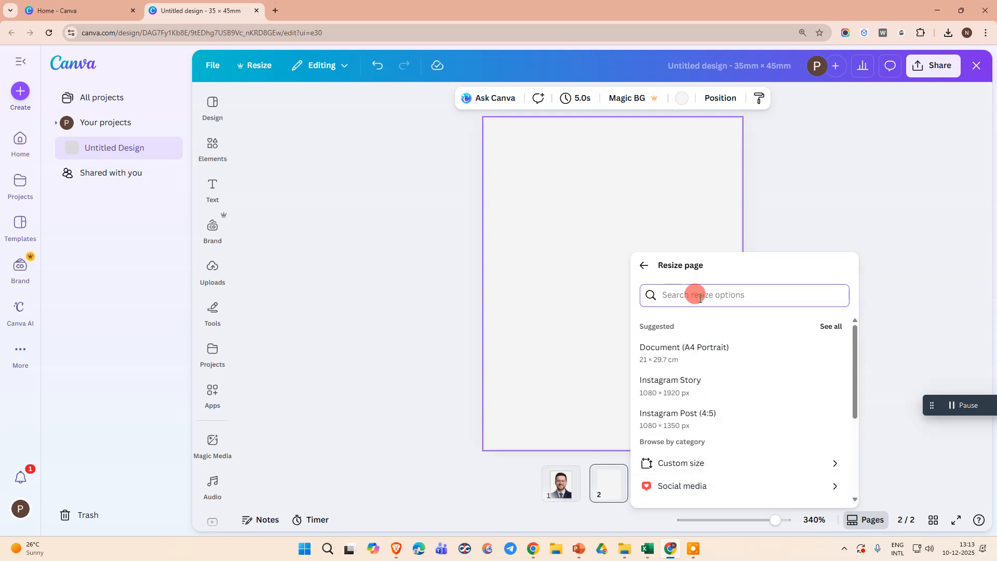
pyautogui.write('a4')
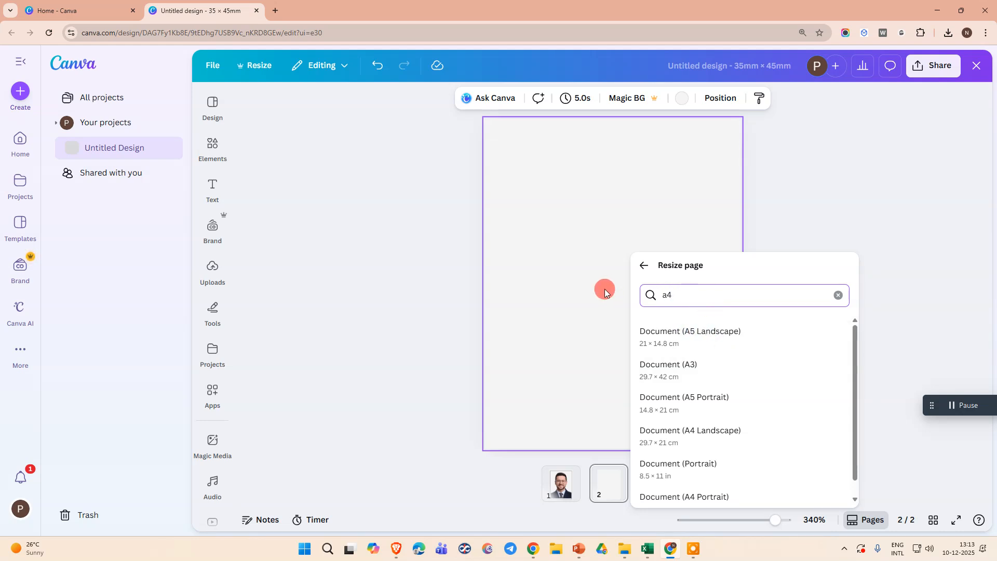
pyautogui.press('BackSpace')
pyautogui.press('BackSpace')
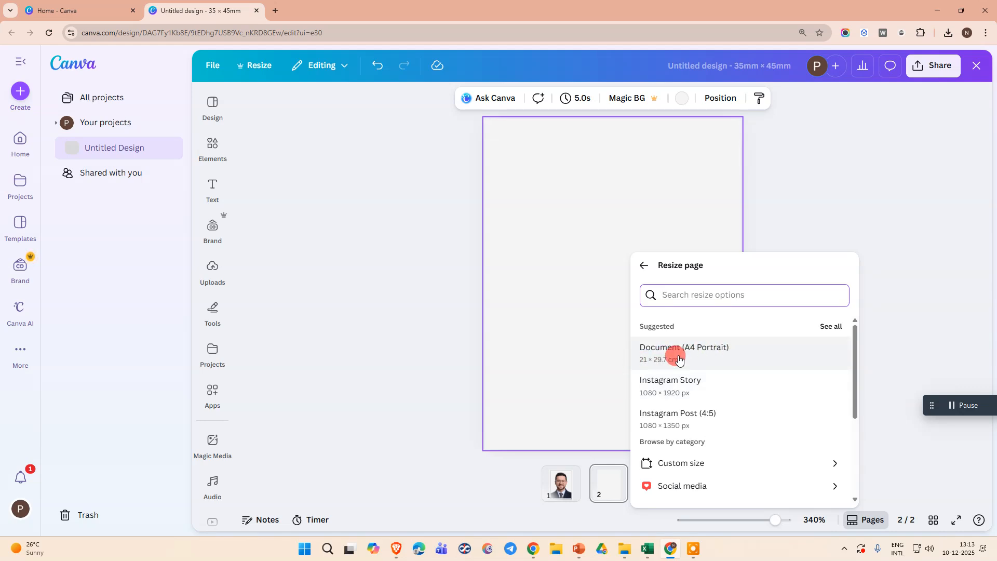
pyautogui.click(684, 358)
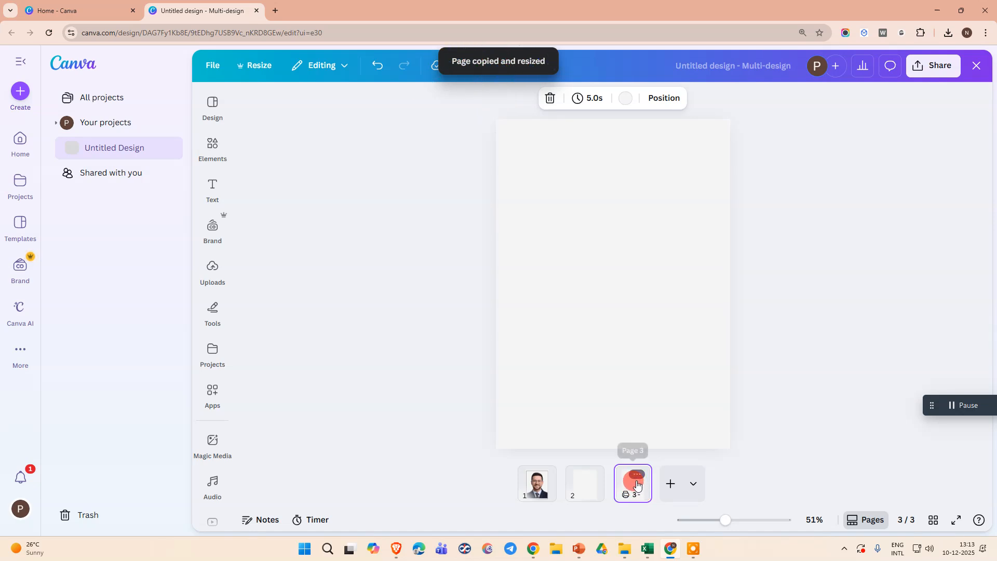
# - Delete the blank 35 × 45 mm page between the photo page and the A4 page
pyautogui.click(587, 491)
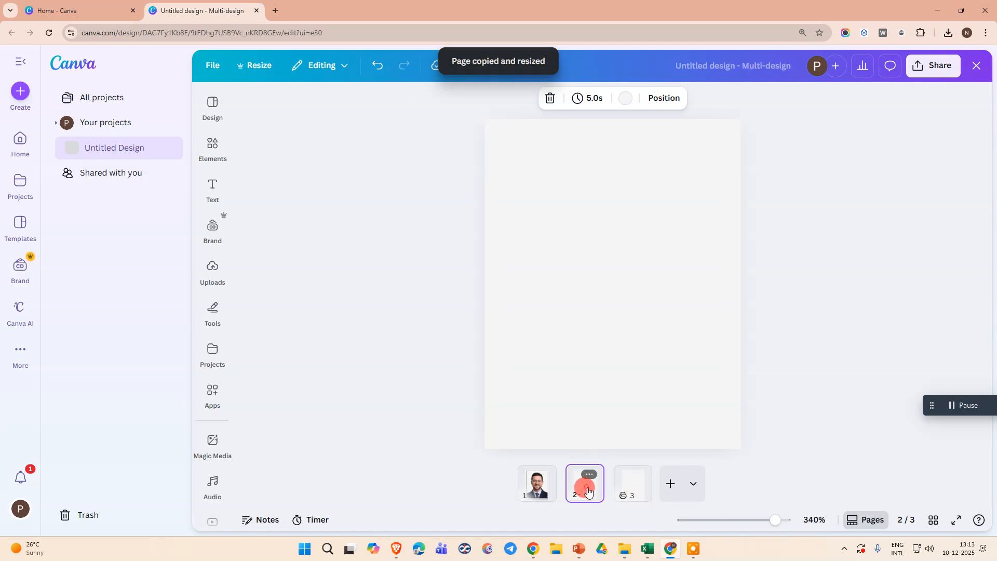
pyautogui.click(591, 477)
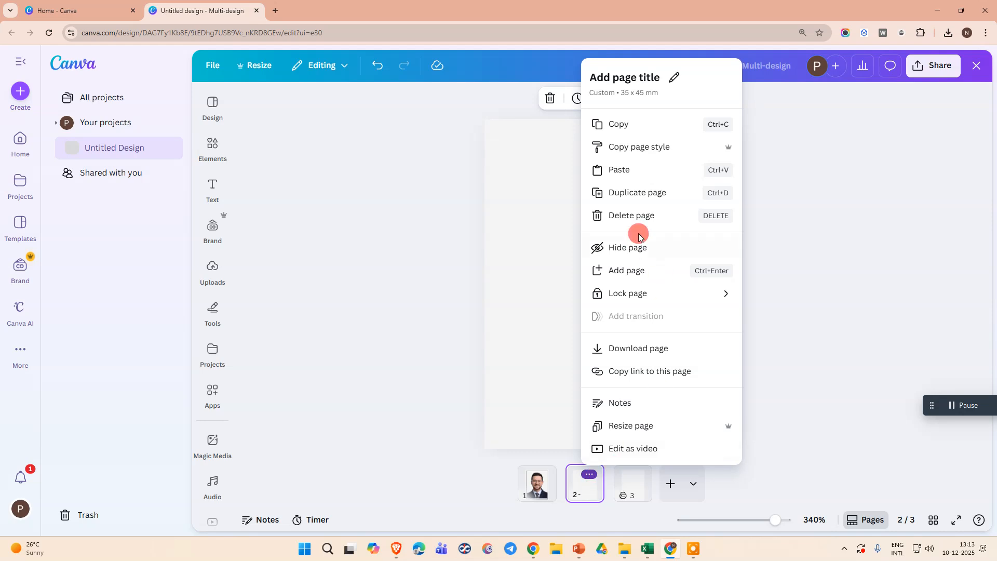
pyautogui.click(632, 213)
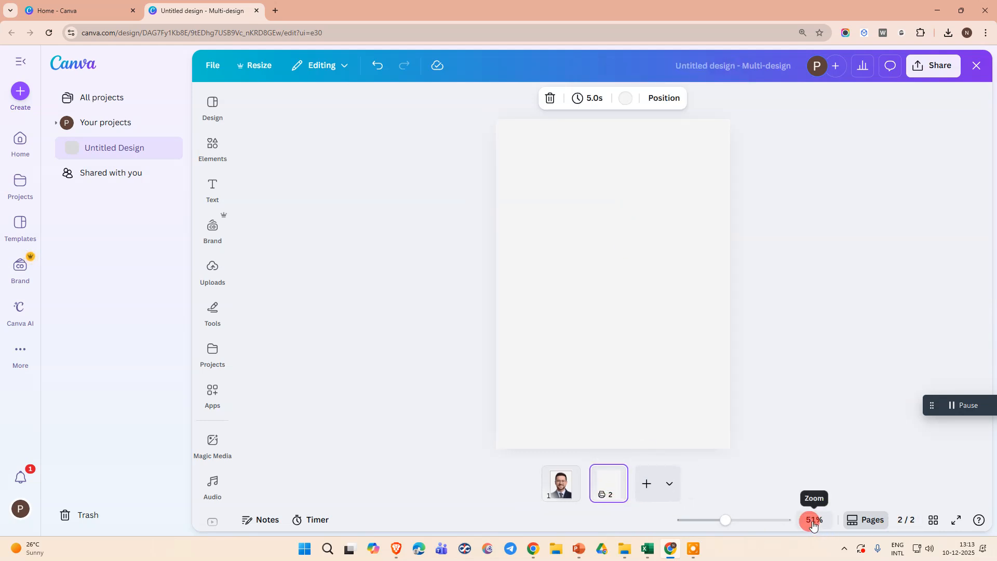
# - Return to the photo page and check the grouping of the portrait and border frame
pyautogui.click(557, 490)
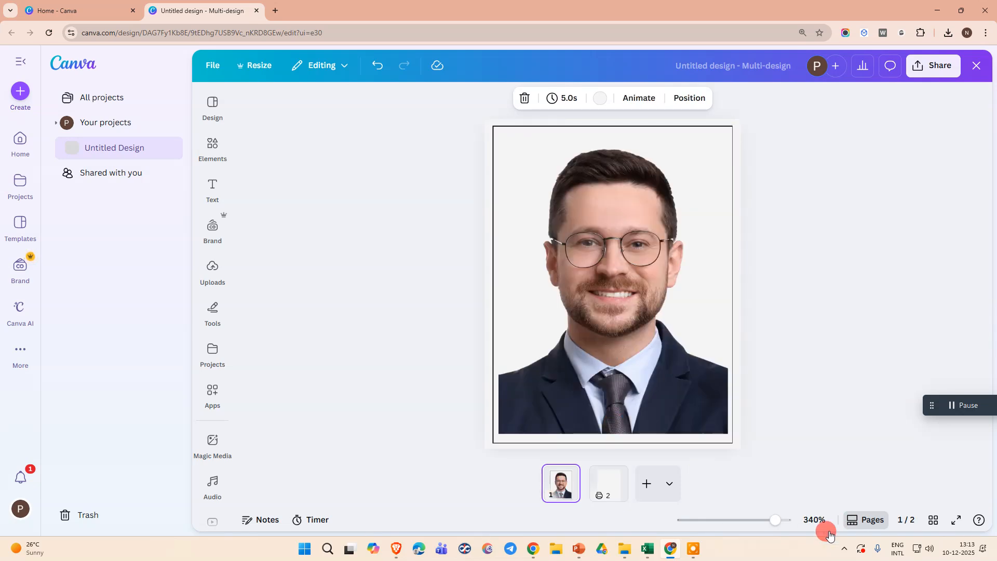
pyautogui.click(530, 187)
pyautogui.click(567, 149)
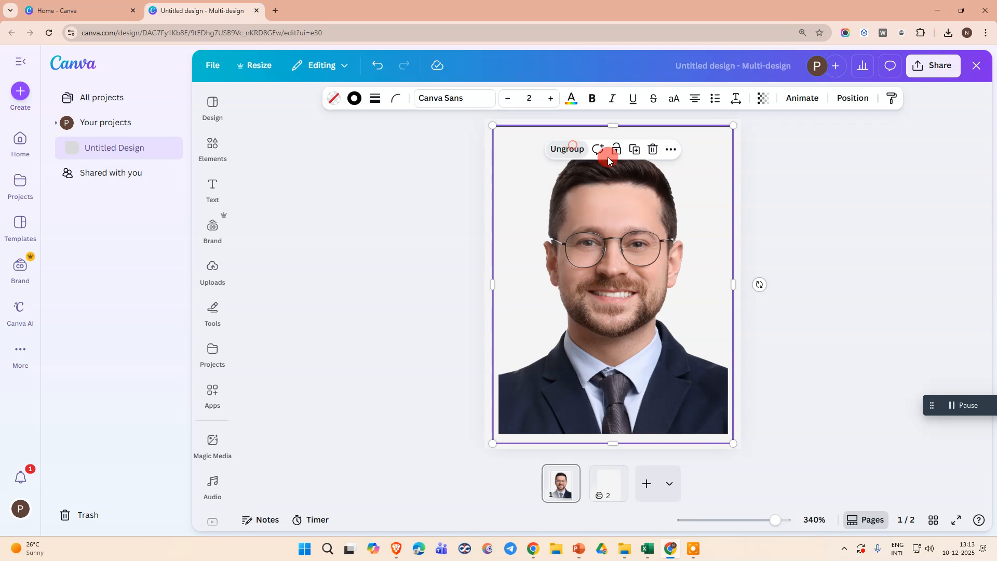
pyautogui.click(417, 236)
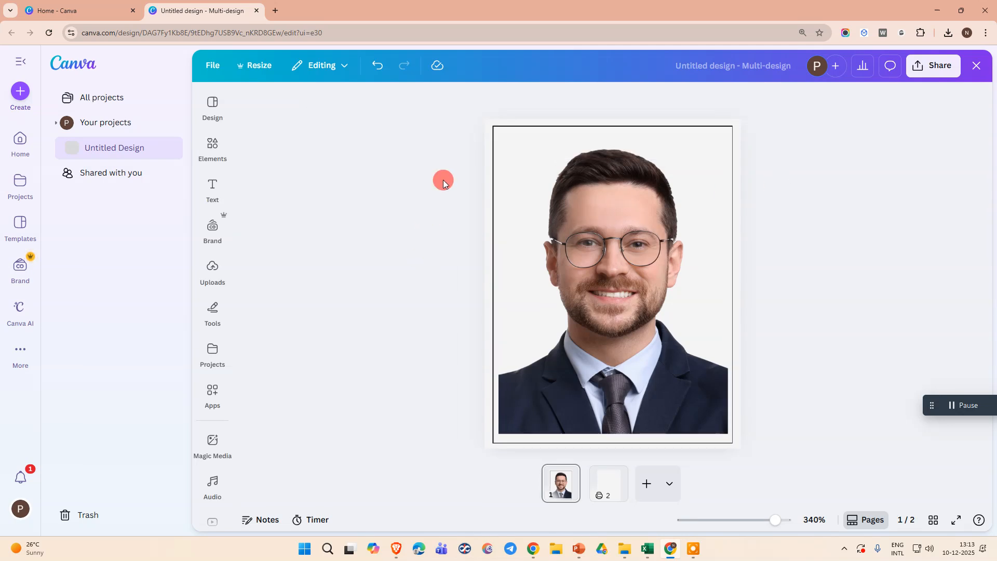
# - Group the portrait and its border frame on the photo page
pyautogui.moveTo(443, 179); pyautogui.dragTo(709, 346)
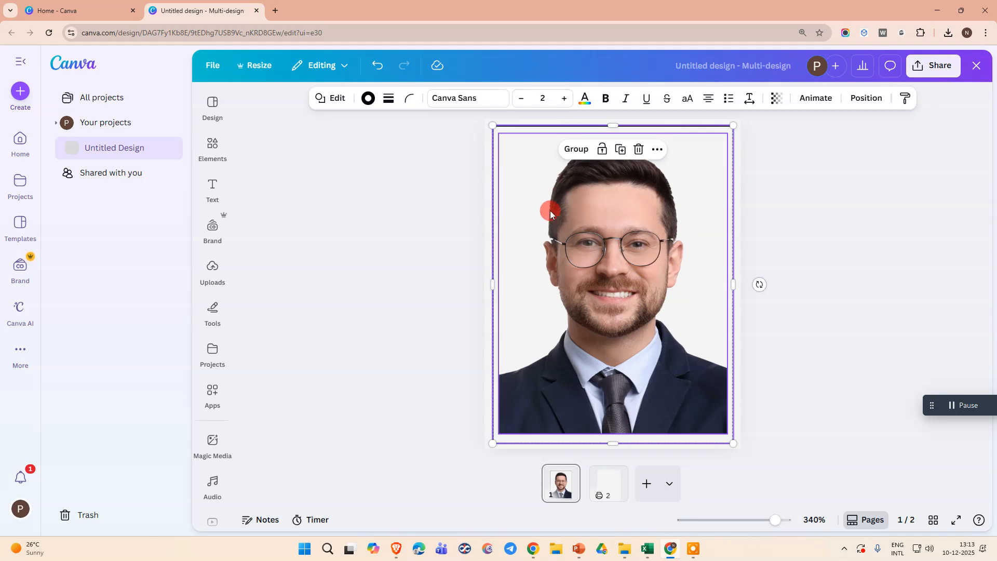
pyautogui.click(565, 152)
pyautogui.click(503, 162)
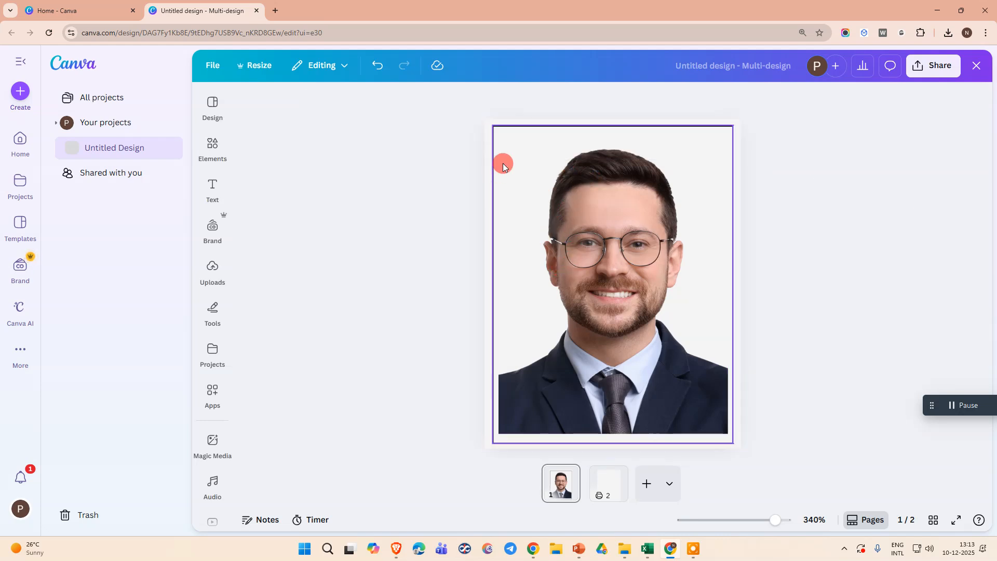
# - Copy the photo group and paste it onto the blank A4 page
pyautogui.click(516, 164)
pyautogui.rightClick(516, 164)
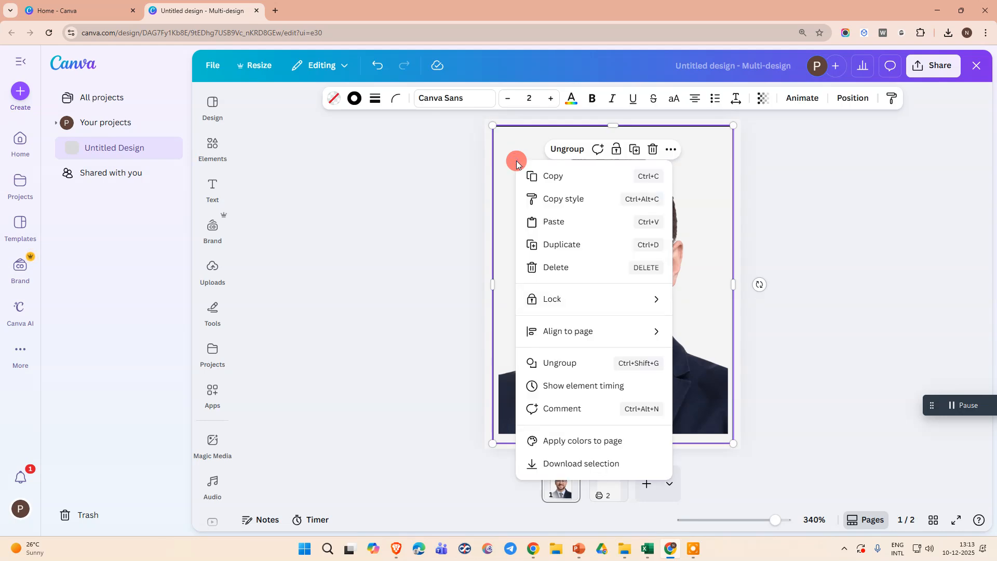
pyautogui.click(556, 178)
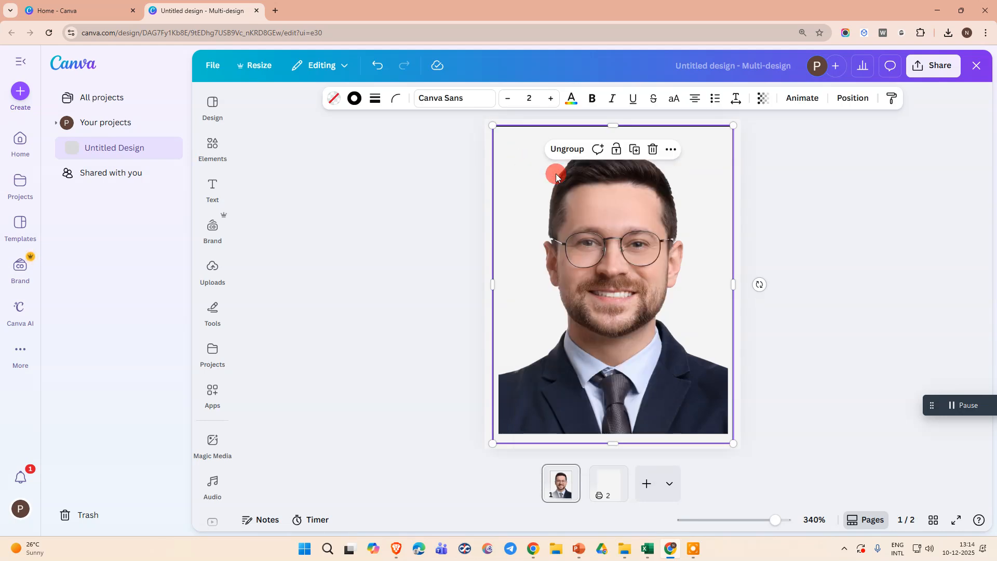
pyautogui.click(607, 482)
pyautogui.click(577, 203)
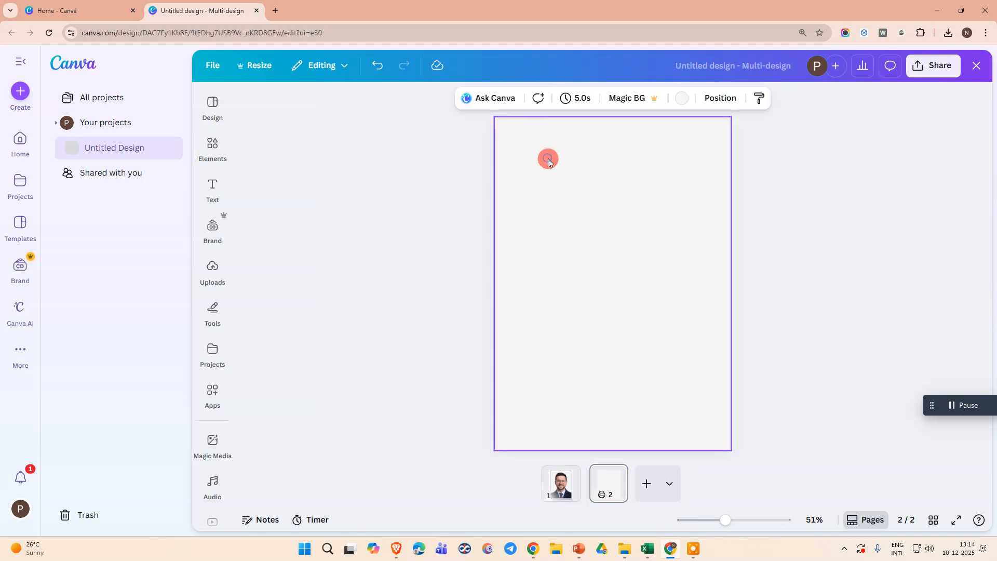
pyautogui.rightClick(547, 159)
pyautogui.click(586, 219)
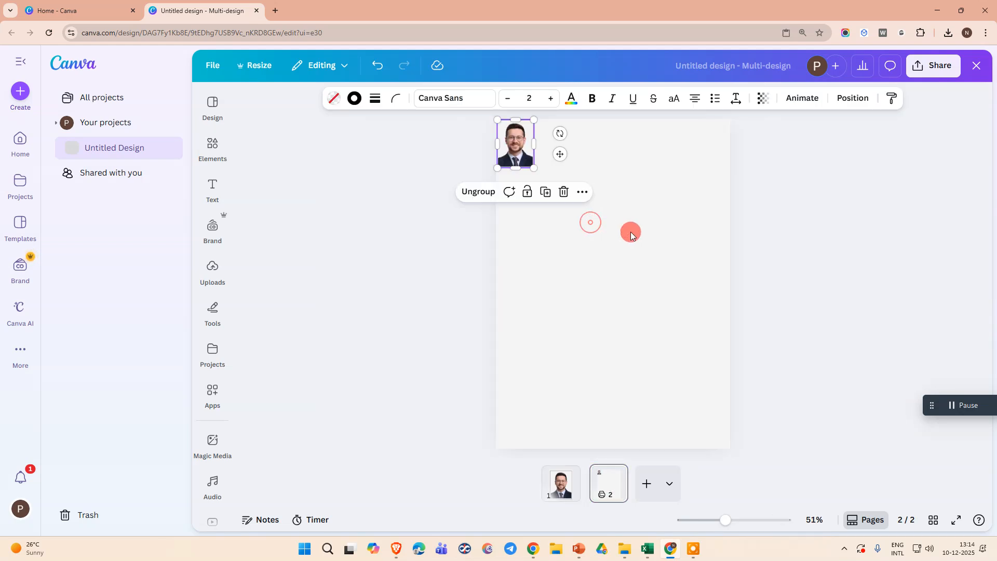
pyautogui.click(629, 271)
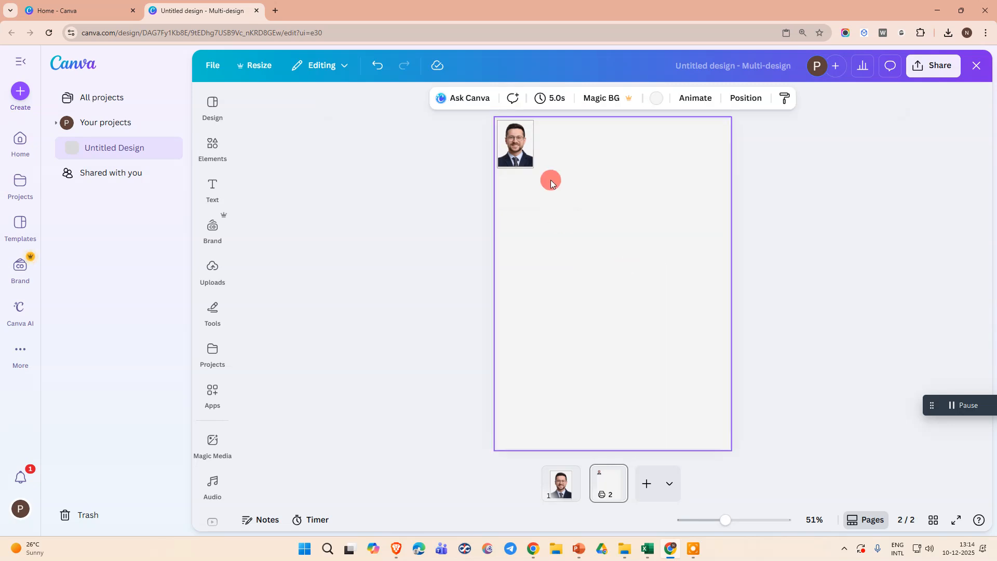
# - Turn on the print bleed display for the design
pyautogui.click(513, 140)
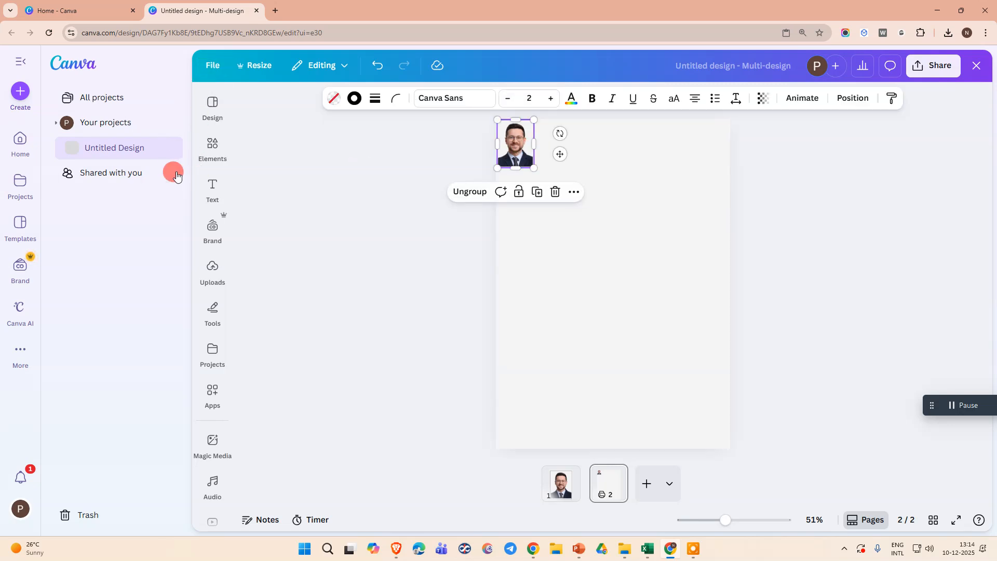
pyautogui.click(210, 67)
pyautogui.click(290, 202)
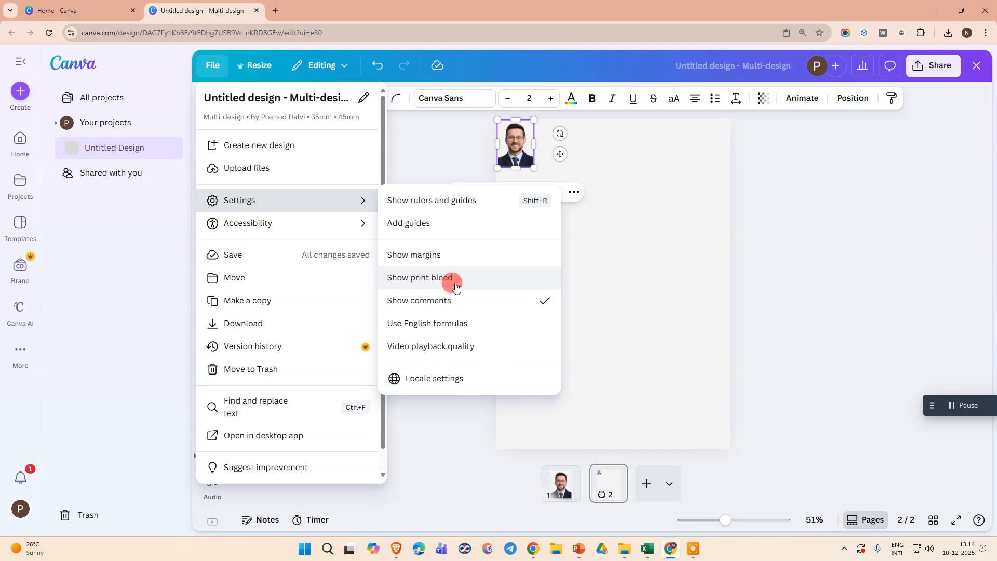
pyautogui.click(414, 283)
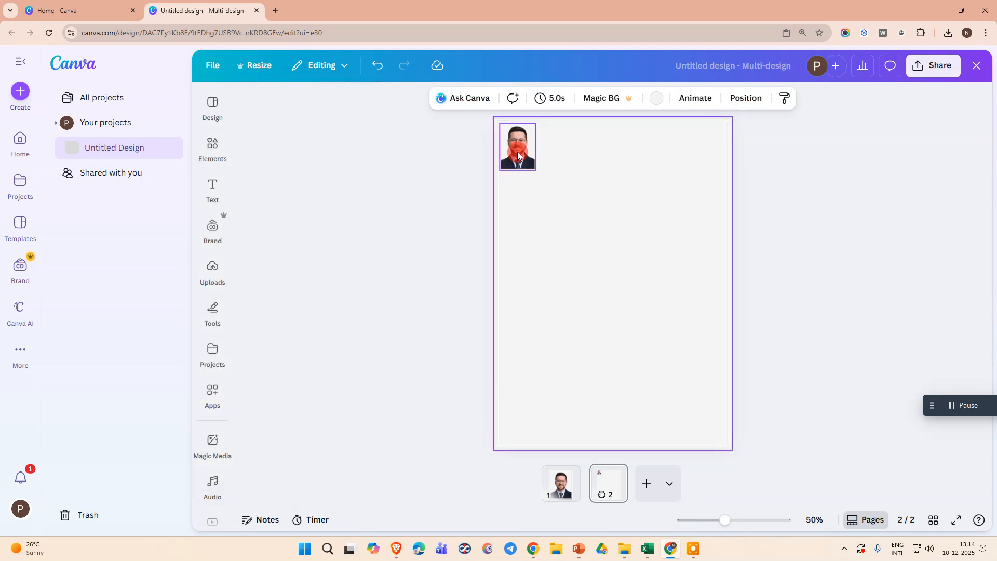
# - Place two copies of the photo group in the A4 page's top row, one beside the original and one near the right margin
pyautogui.click(519, 155)
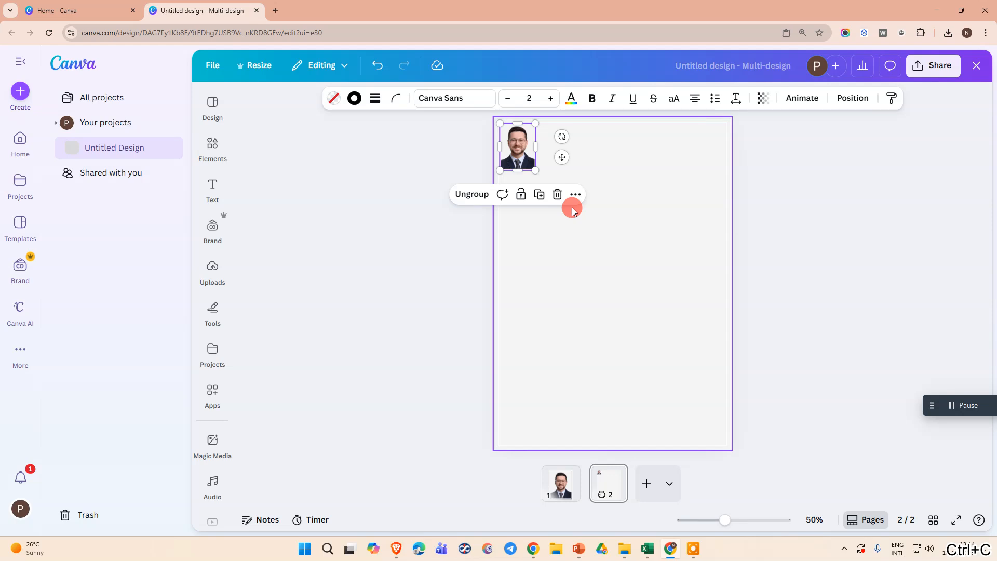
pyautogui.hotkey('ctrl', 'v')
pyautogui.moveTo(522, 154)
pyautogui.mouseDown()
pyautogui.moveTo(703, 151)
pyautogui.moveTo(550, 138)
pyautogui.moveTo(560, 142)
pyautogui.mouseUp()
pyautogui.hotkey('ctrl', 'v')
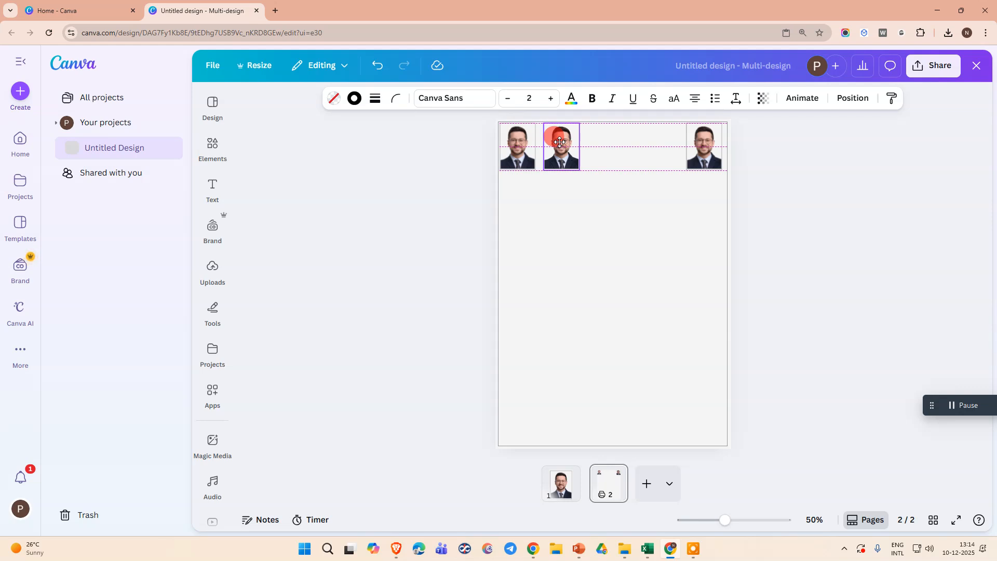
pyautogui.moveTo(559, 141); pyautogui.dragTo(559, 141)
# - Add two more photo copies to complete a row of five, and shift the second photo so the spacing is even
pyautogui.hotkey('ctrl', 'v')
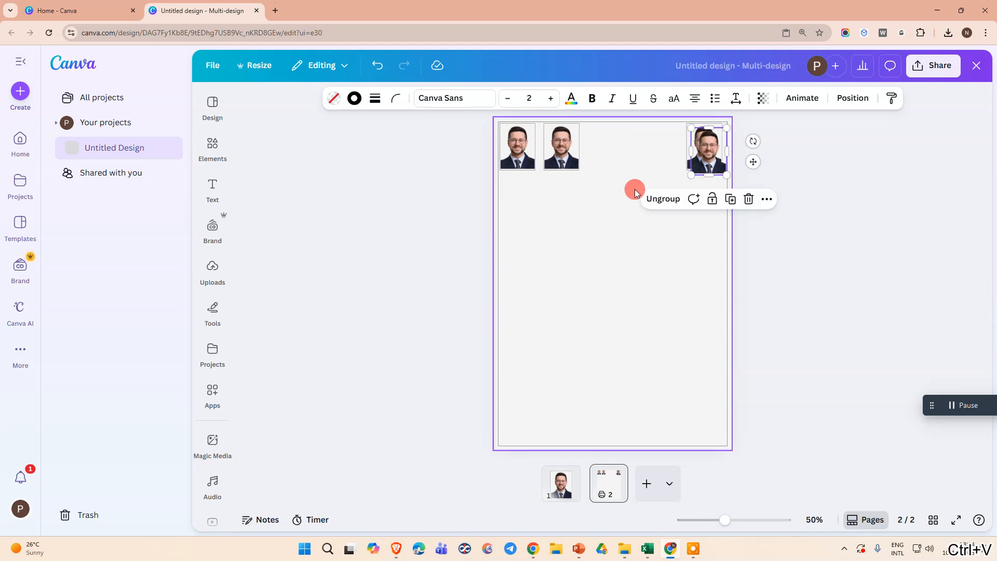
pyautogui.moveTo(693, 157); pyautogui.dragTo(601, 150)
pyautogui.click(704, 150)
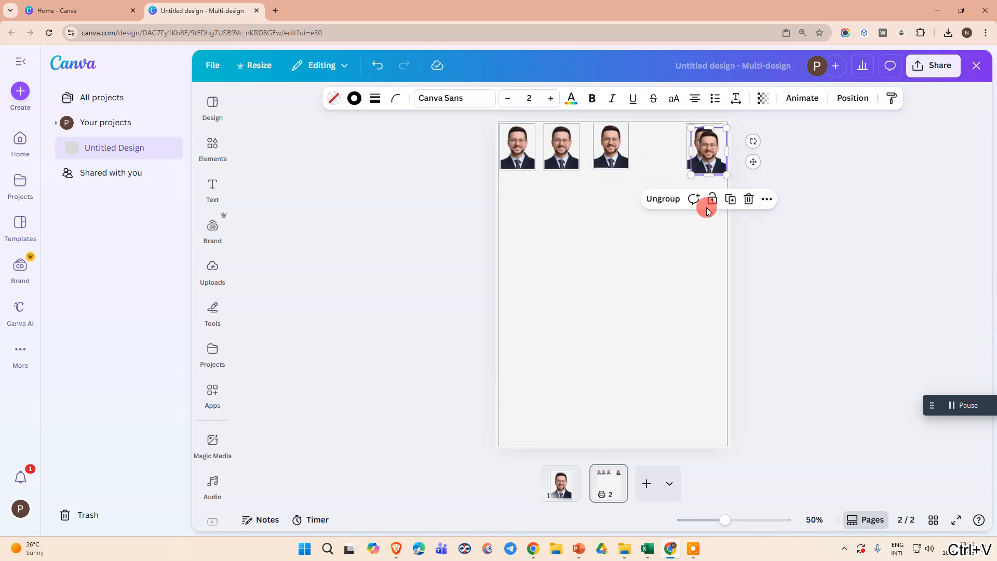
pyautogui.hotkey('ctrl', 'v')
pyautogui.moveTo(702, 151); pyautogui.dragTo(654, 151)
pyautogui.moveTo(569, 153); pyautogui.dragTo(571, 152)
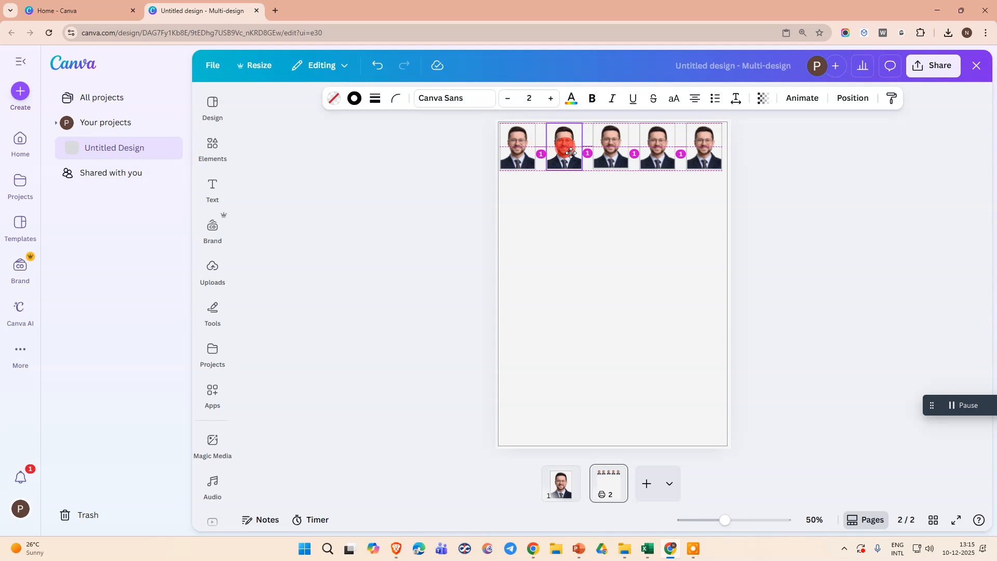
pyautogui.moveTo(571, 152); pyautogui.dragTo(571, 152)
pyautogui.click(576, 242)
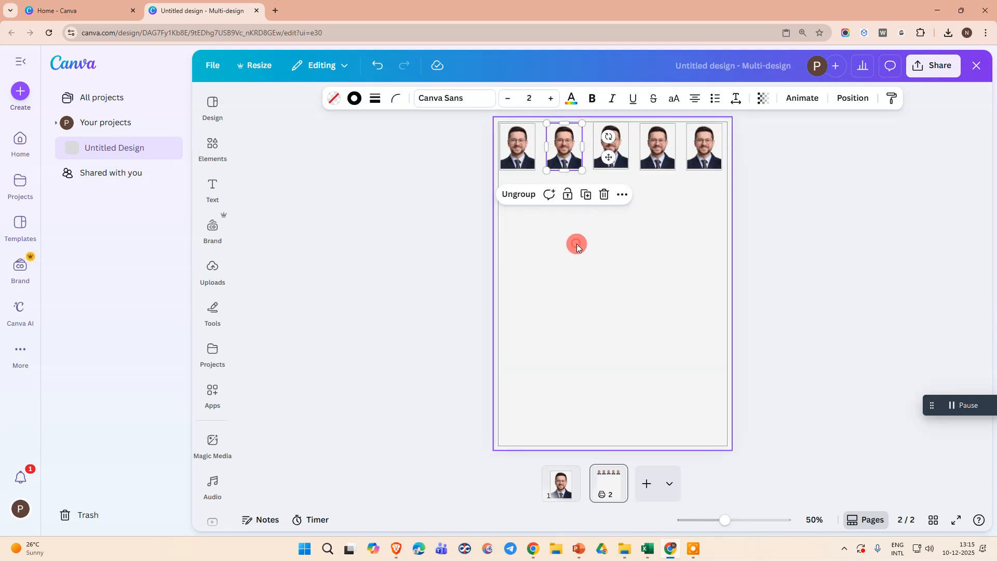
# - Select all five photos in the top row and group them as one row
pyautogui.moveTo(514, 201); pyautogui.dragTo(697, 154)
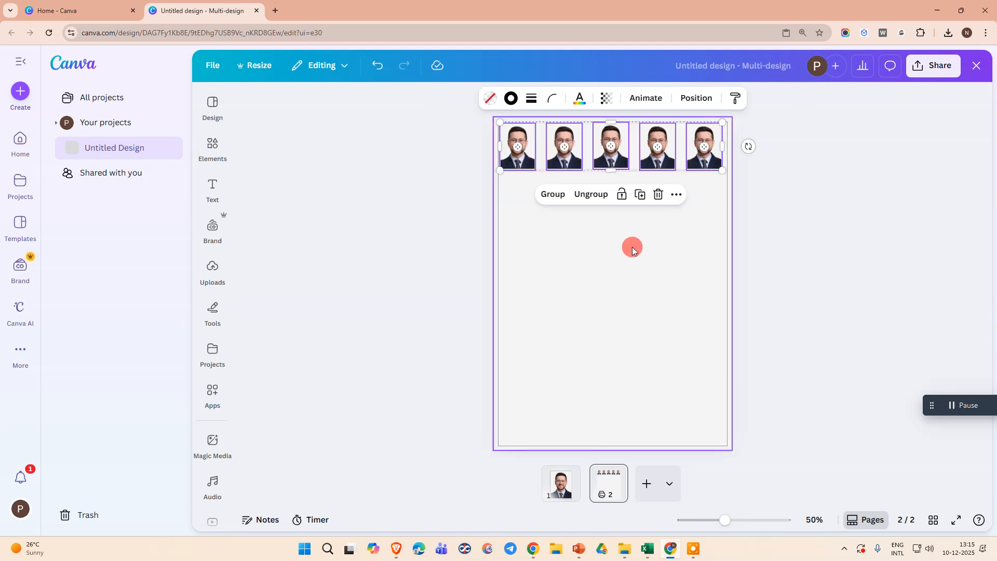
pyautogui.click(632, 248)
pyautogui.click(516, 149)
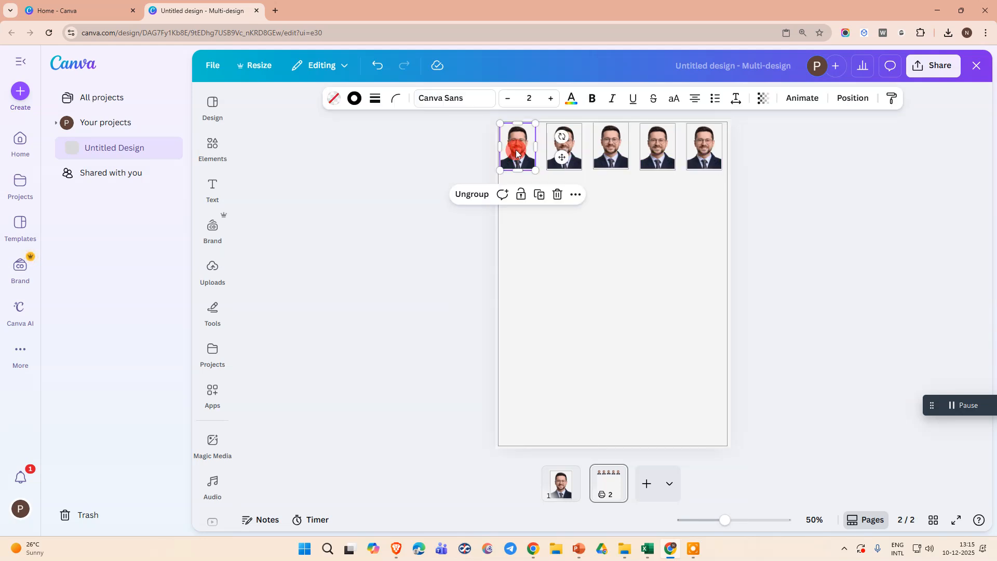
pyautogui.keyDown('shift'); pyautogui.click(578, 157); pyautogui.keyUp('shift')
pyautogui.keyDown('shift'); pyautogui.click(609, 158); pyautogui.keyUp('shift')
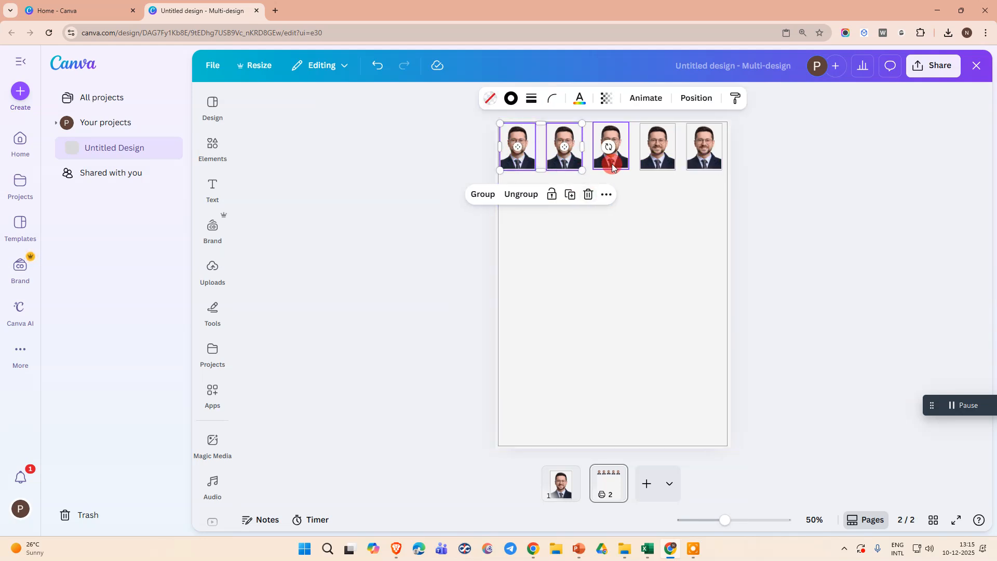
pyautogui.keyDown('shift'); pyautogui.click(659, 167); pyautogui.keyUp('shift')
pyautogui.keyDown('shift'); pyautogui.click(701, 156); pyautogui.keyUp('shift')
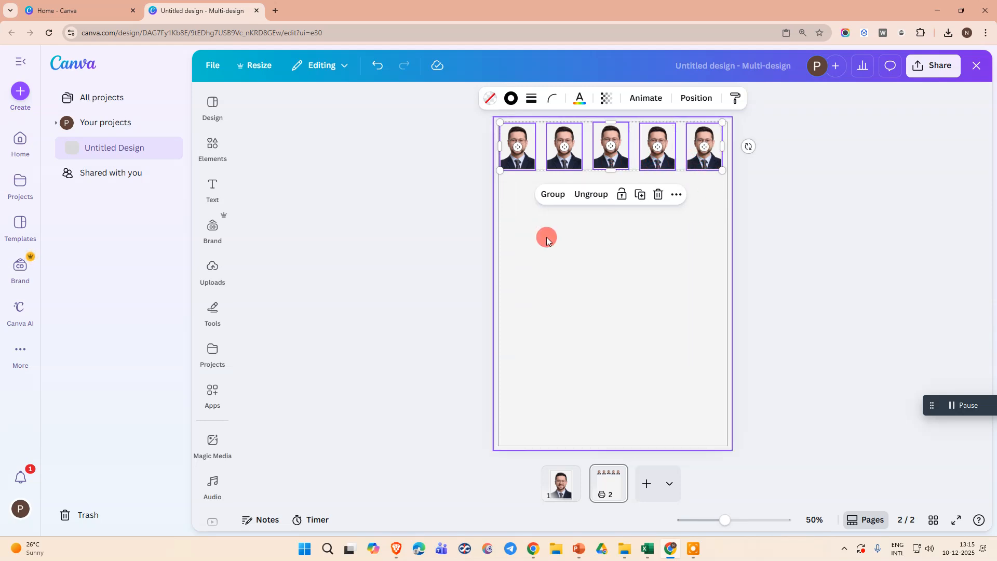
pyautogui.click(554, 196)
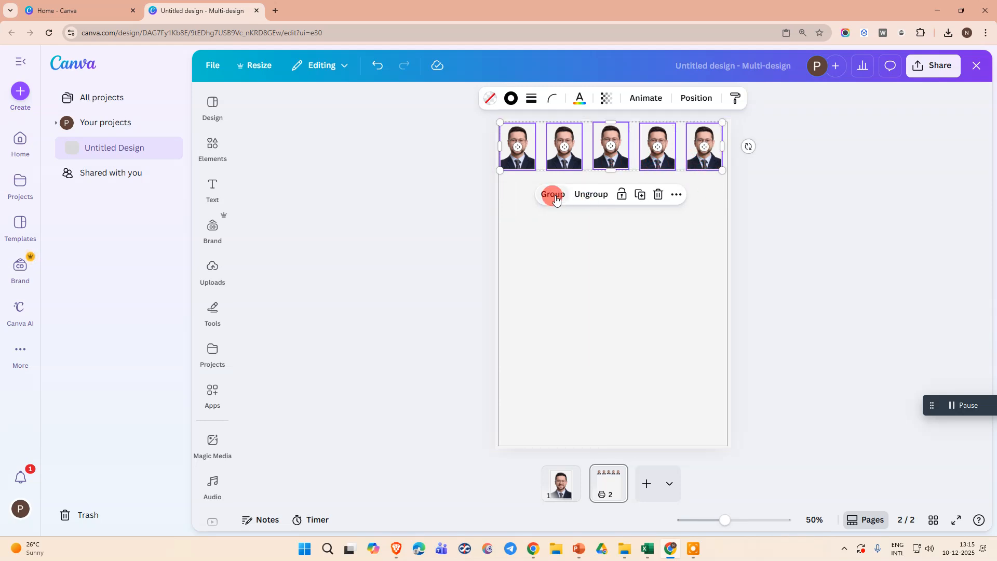
pyautogui.click(595, 314)
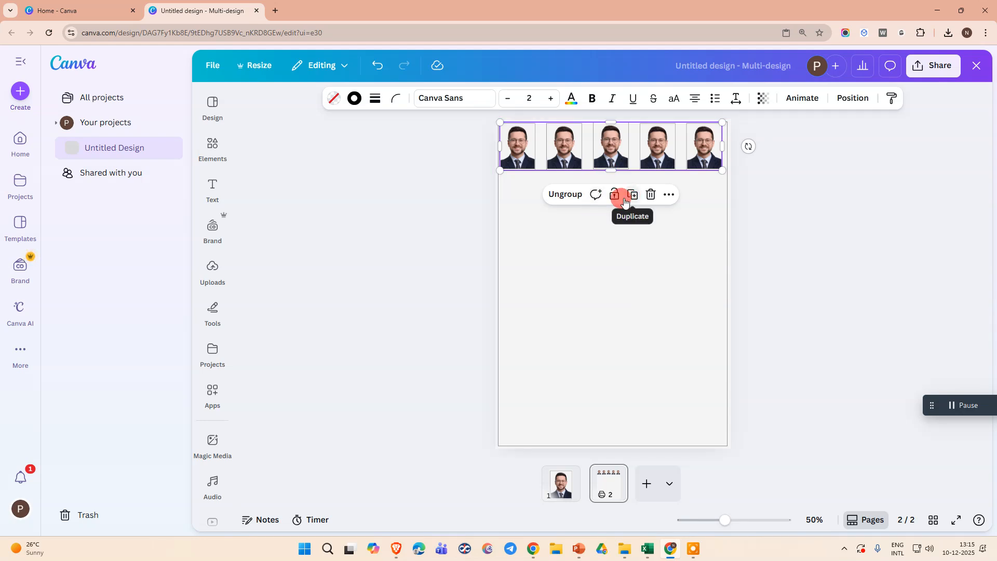
# - Copy the grouped row of five photos and place the copy directly beneath it as the second row
pyautogui.rightClick(604, 147)
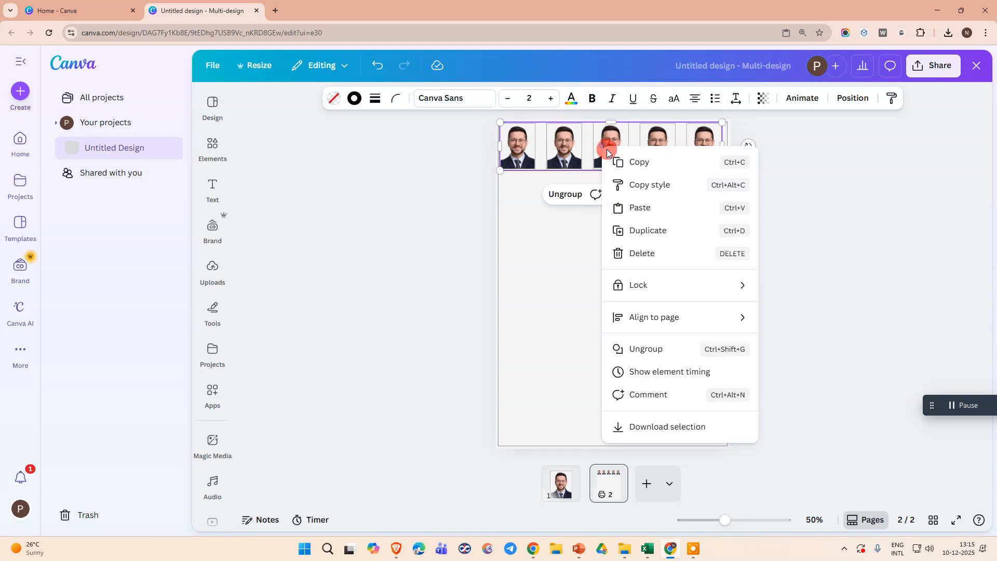
pyautogui.click(631, 163)
pyautogui.rightClick(595, 247)
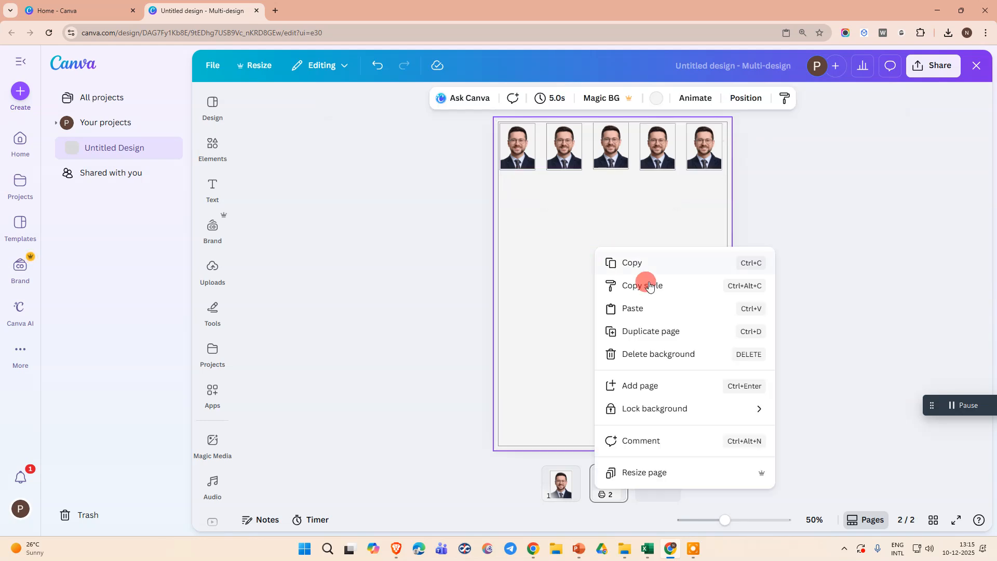
pyautogui.click(645, 303)
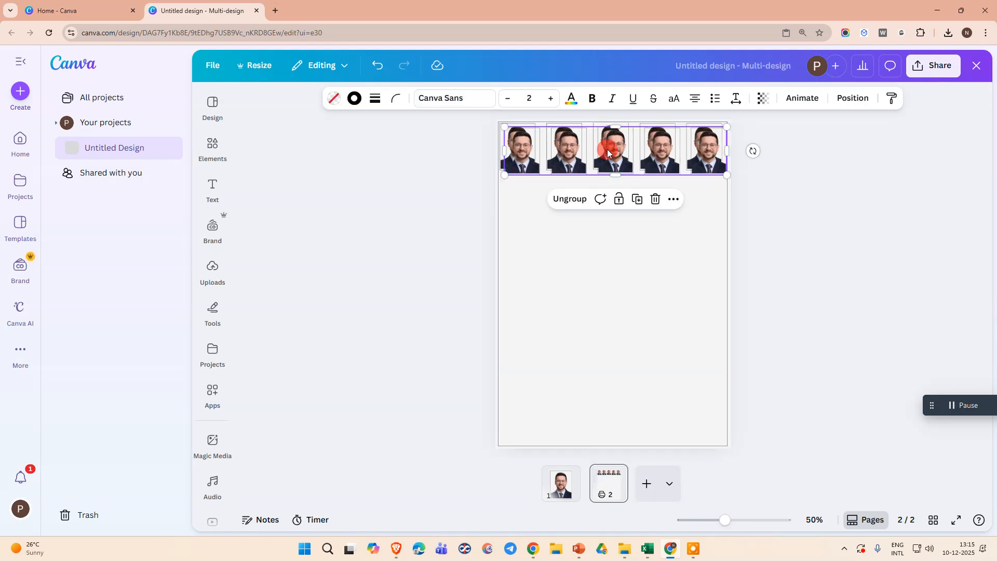
pyautogui.moveTo(606, 148); pyautogui.dragTo(603, 200)
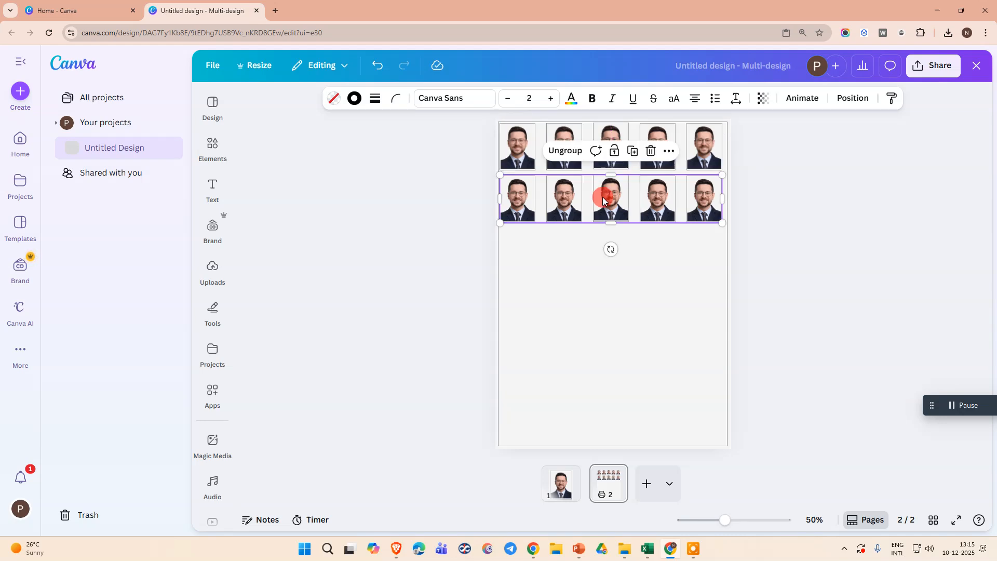
# - Paste four more copies of the photo row and stack them below to fill the A4 page with six rows
pyautogui.hotkey('ctrl', 'v')
pyautogui.moveTo(609, 154); pyautogui.dragTo(604, 259)
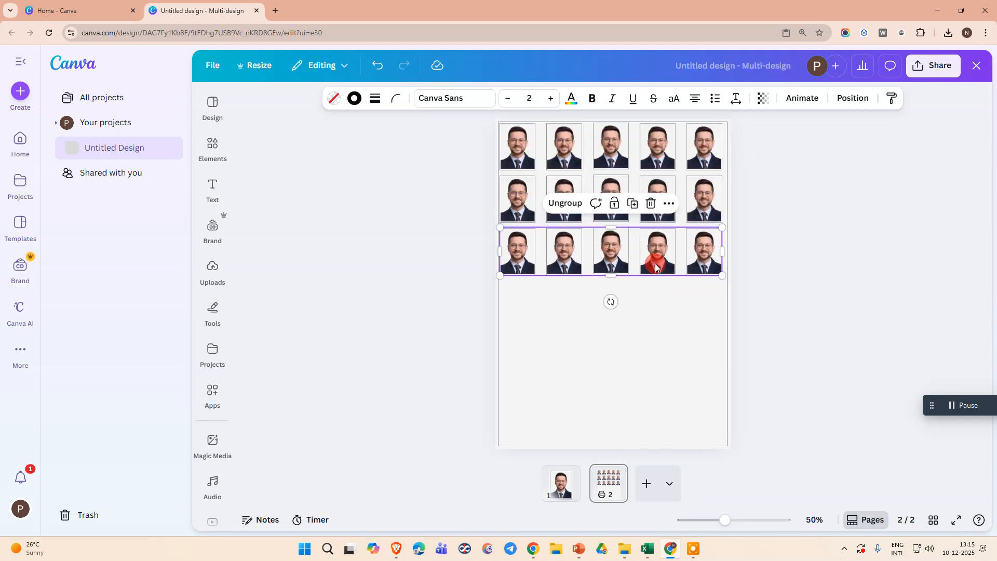
pyautogui.hotkey('ctrl', 'v')
pyautogui.moveTo(608, 186); pyautogui.dragTo(601, 305)
pyautogui.hotkey('ctrl', 'v')
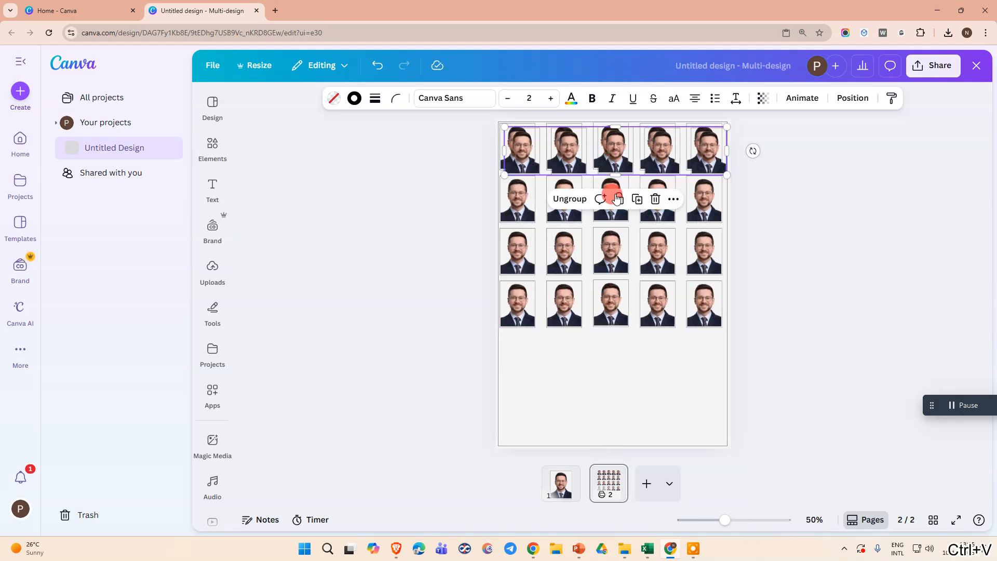
pyautogui.moveTo(601, 144); pyautogui.dragTo(597, 347)
pyautogui.hotkey('ctrl', 'v')
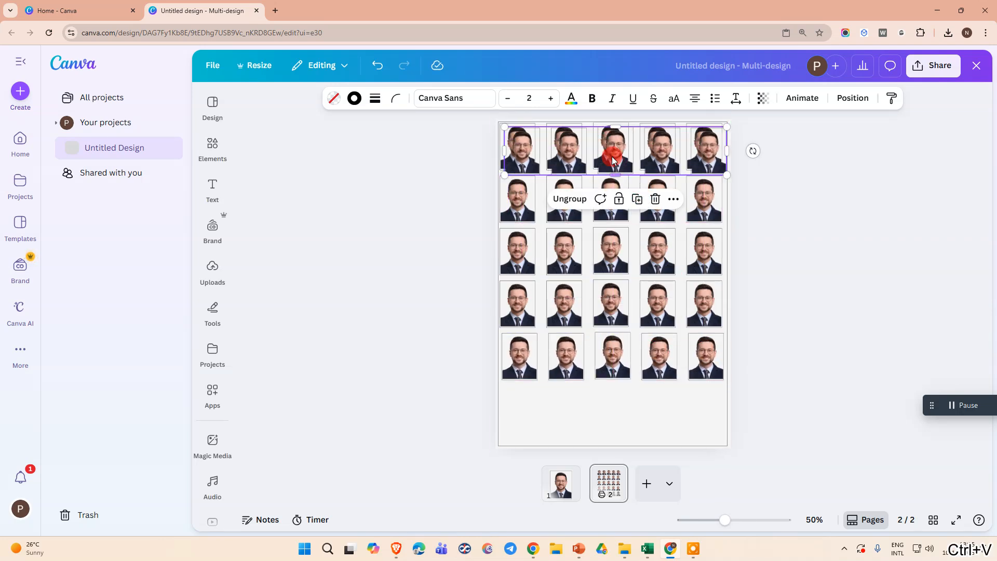
pyautogui.moveTo(612, 157); pyautogui.dragTo(609, 413)
pyautogui.click(845, 226)
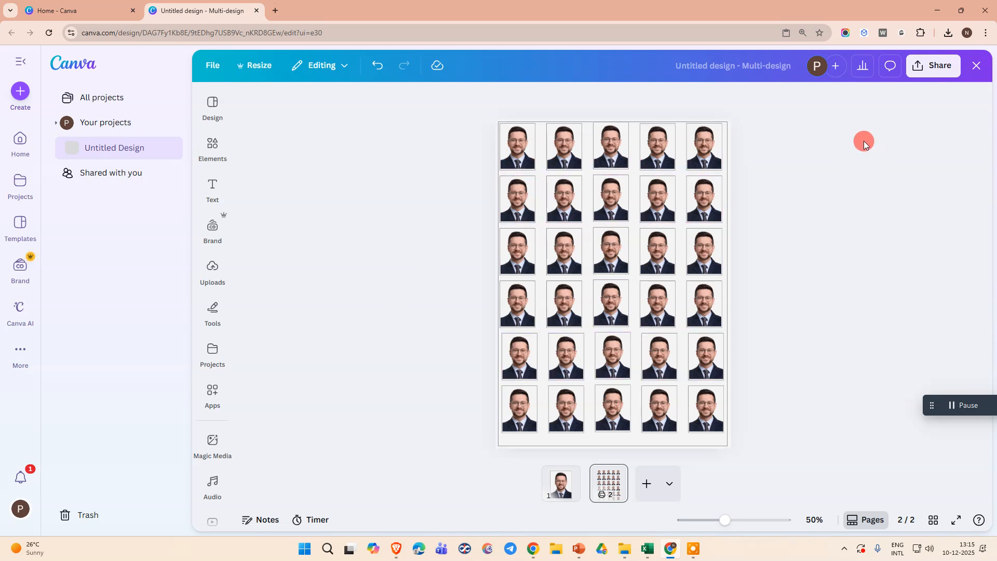
# - Open the browser's print preview for the A4 photo sheet
pyautogui.hotkey('ctrl', 'p')
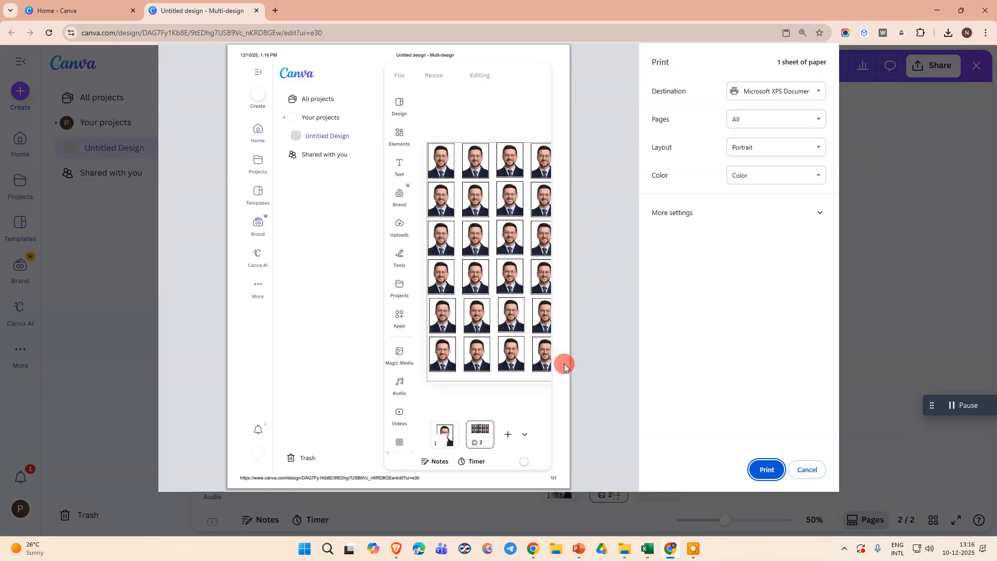
pyautogui.click(477, 435)
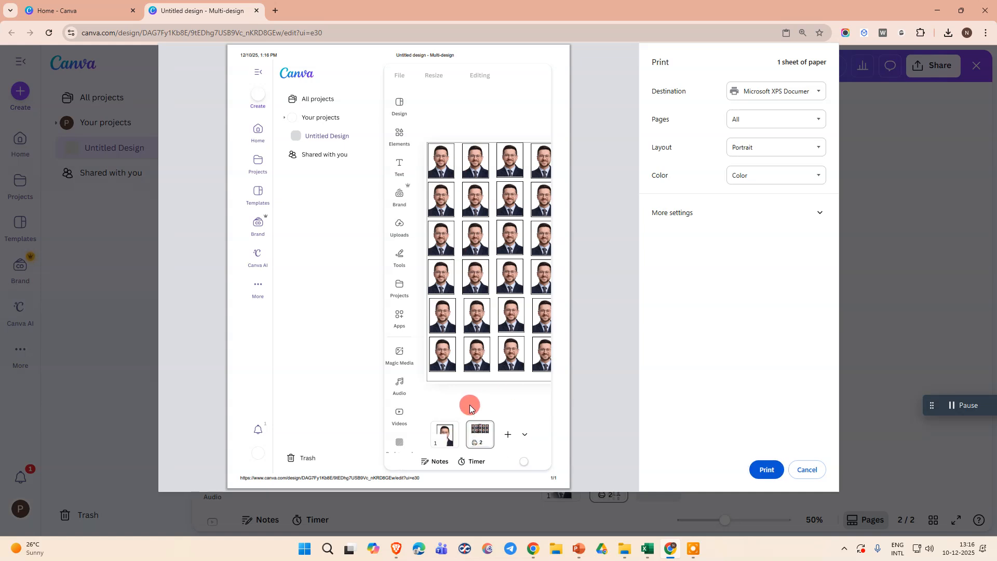